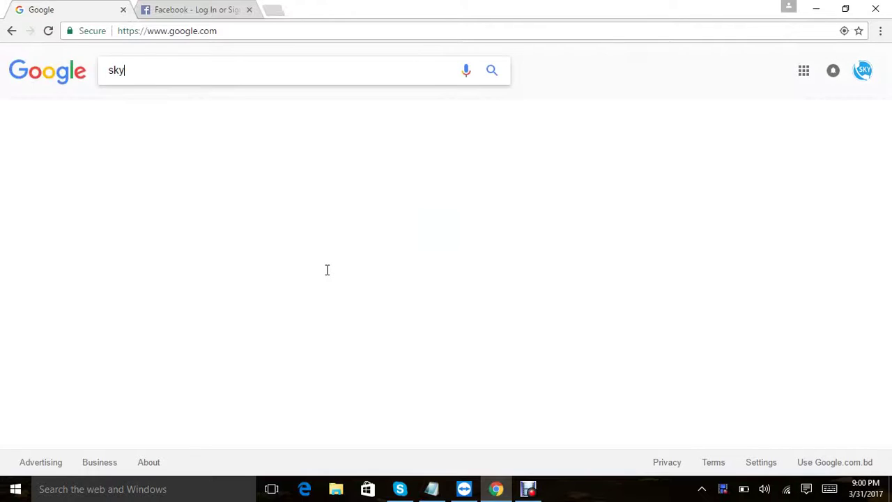
Step: Search Google for 'skycall virtual number' and open the SkyCall Corporation site at skycallbd.com
type("rtual")
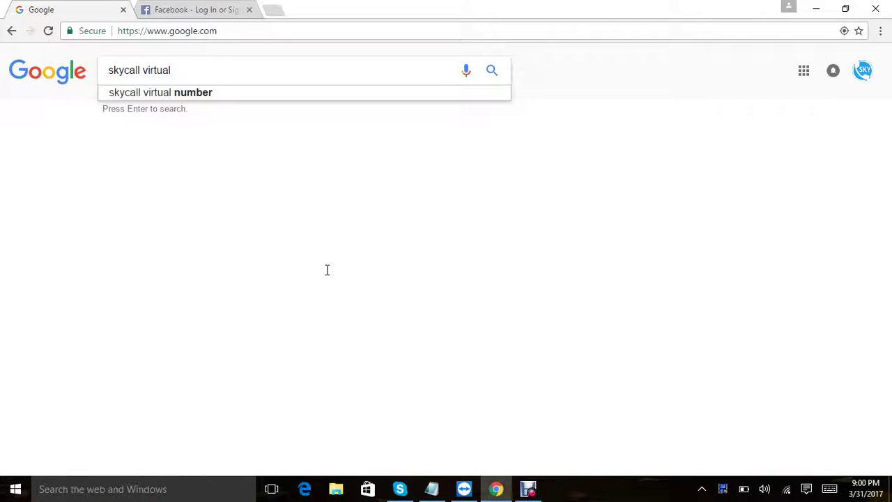
left_click(225, 94)
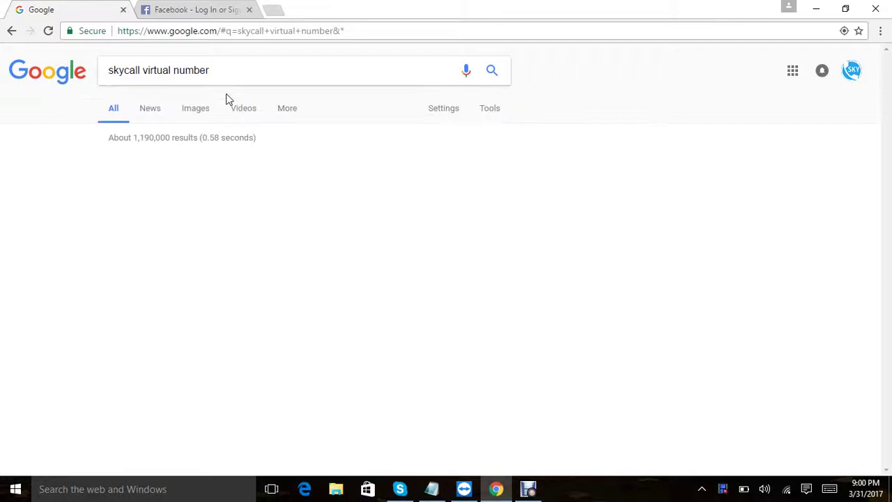
left_click(233, 168)
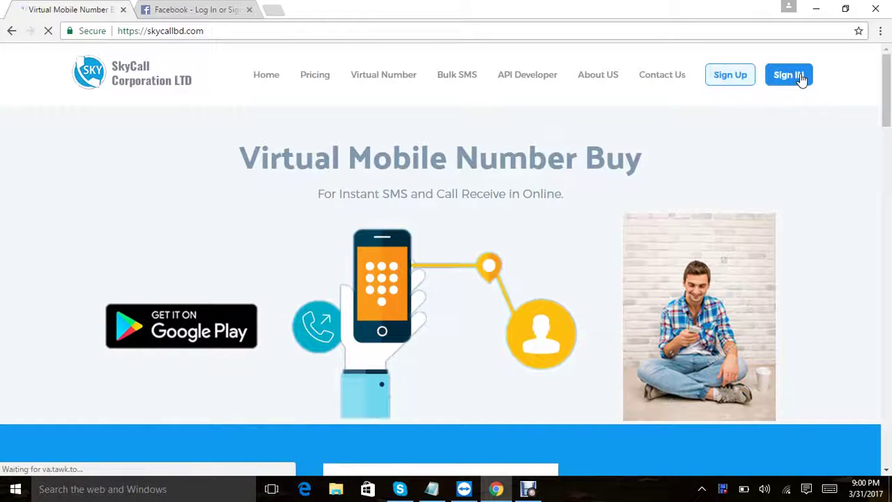
Step: Log in to SkyCall with the account username and password, correcting a mistyped username
left_click(789, 80)
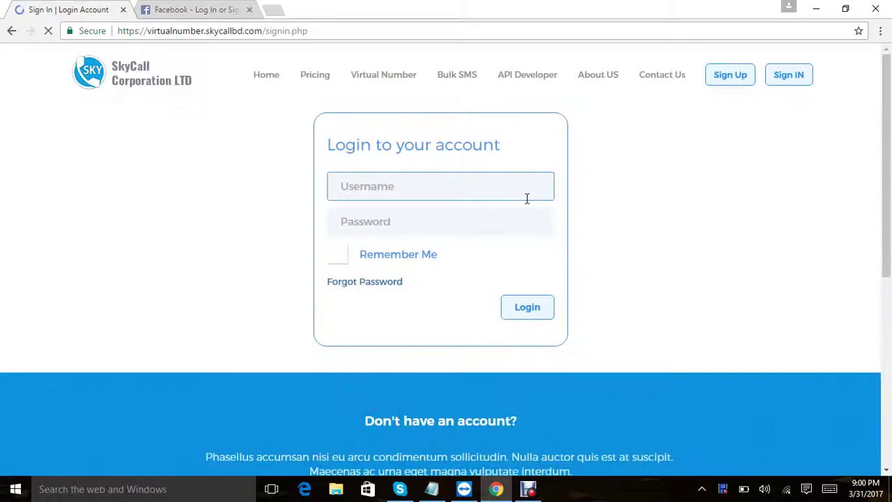
left_click(414, 190)
type("wat")
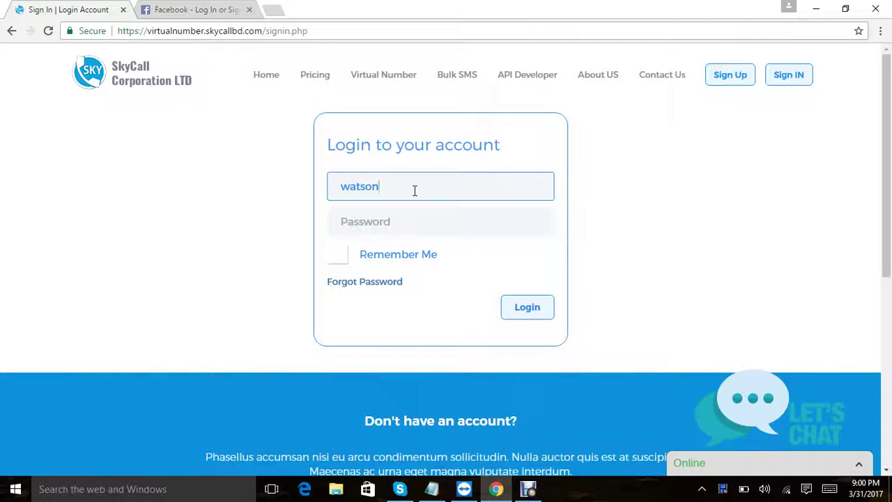
type("son")
key("ctrl+a")
key("BackSpace")
type("r")
left_click(412, 218)
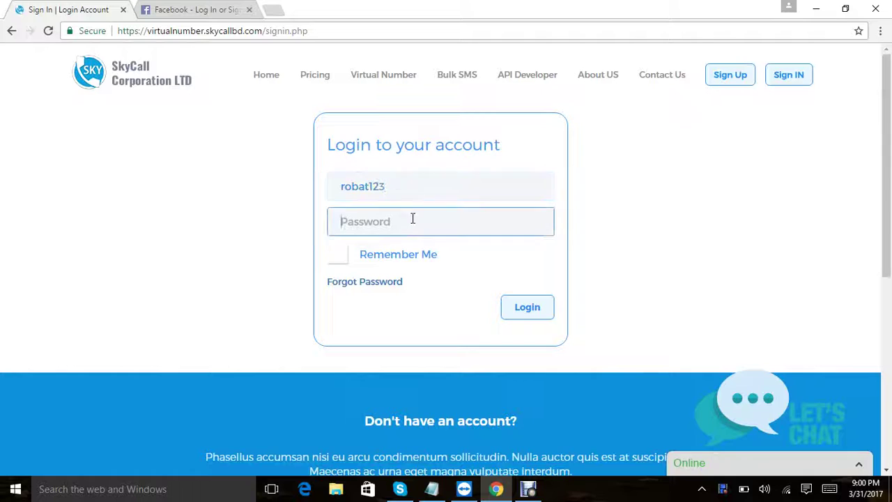
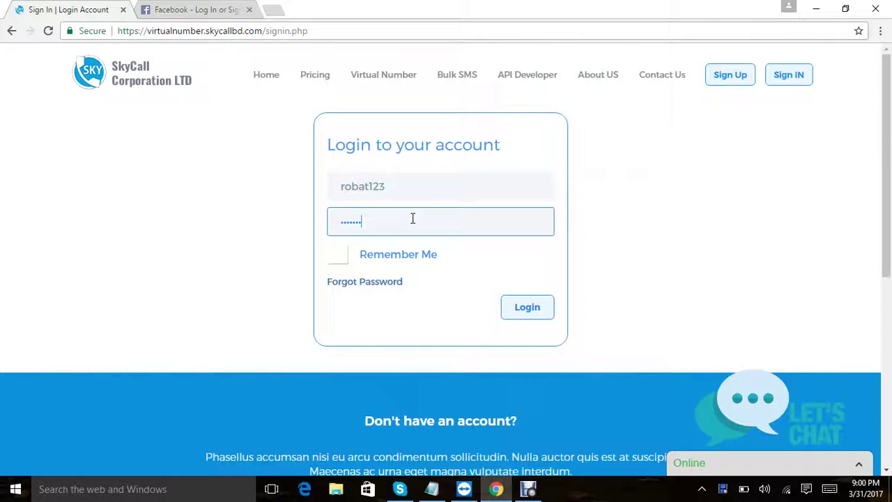
key("Return")
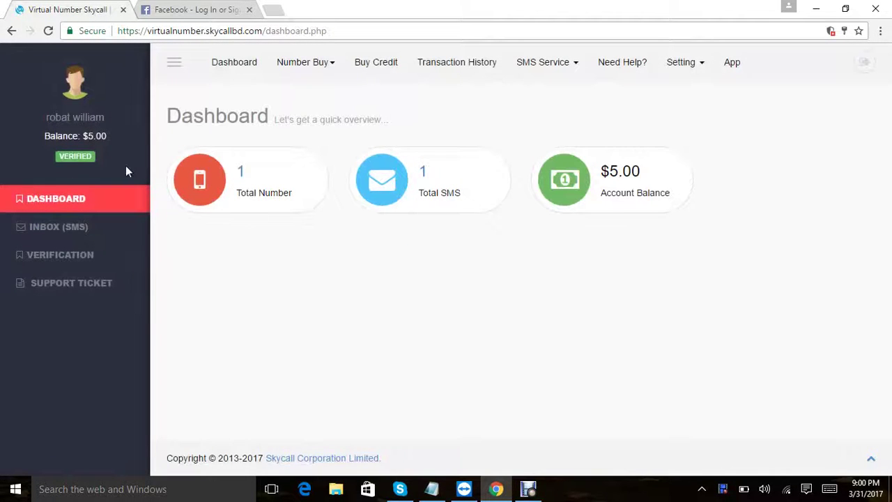
left_click_drag(109, 136, 43, 136)
left_click(286, 185)
left_click(140, 232)
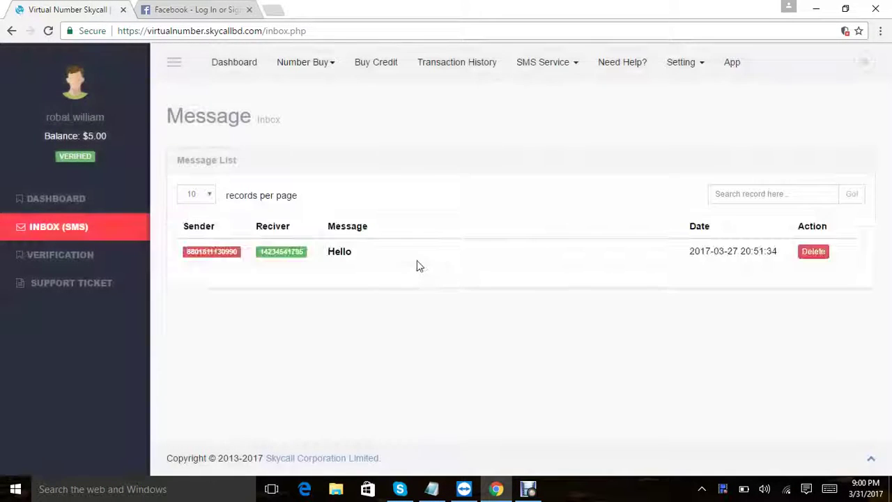
left_click(66, 207)
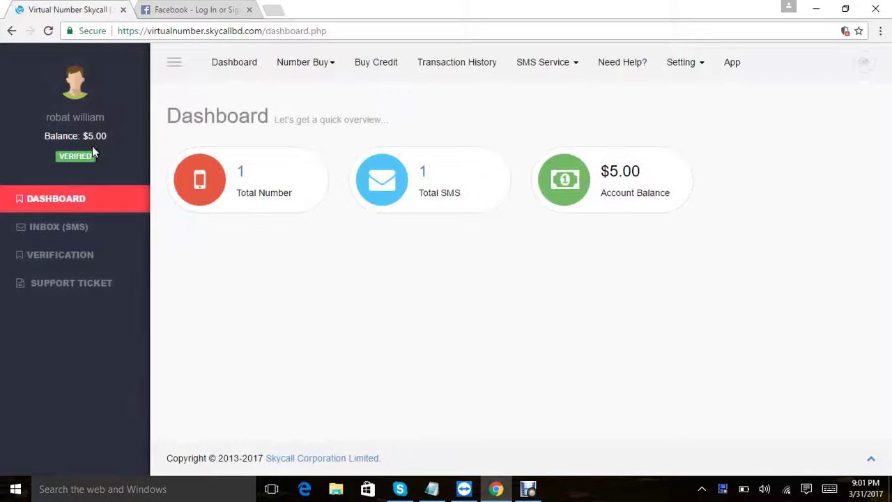
left_click(277, 185)
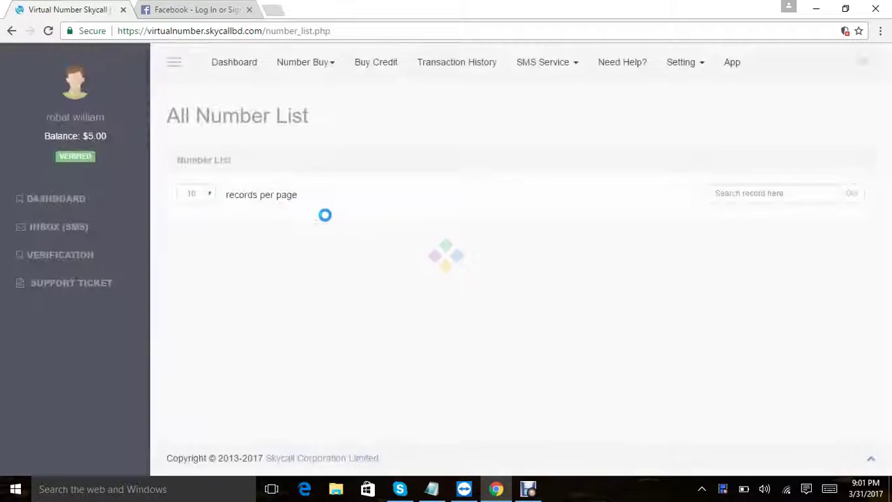
left_click_drag(183, 253, 325, 253)
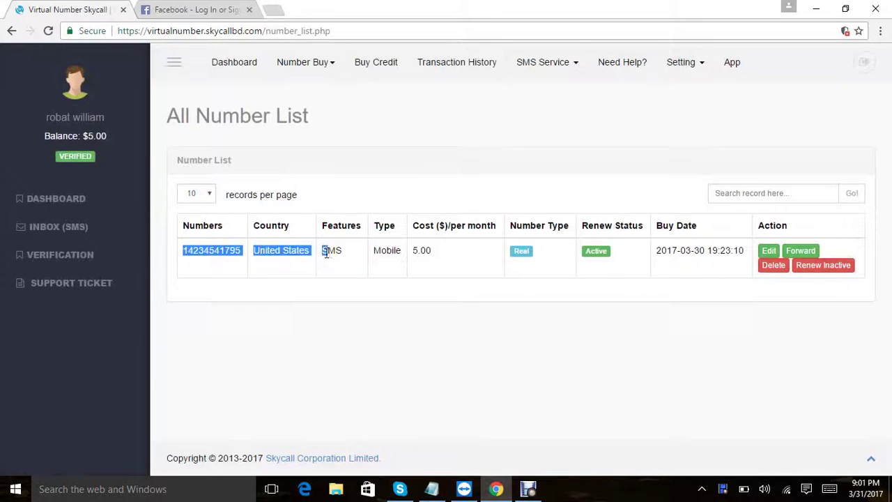
left_click(329, 253)
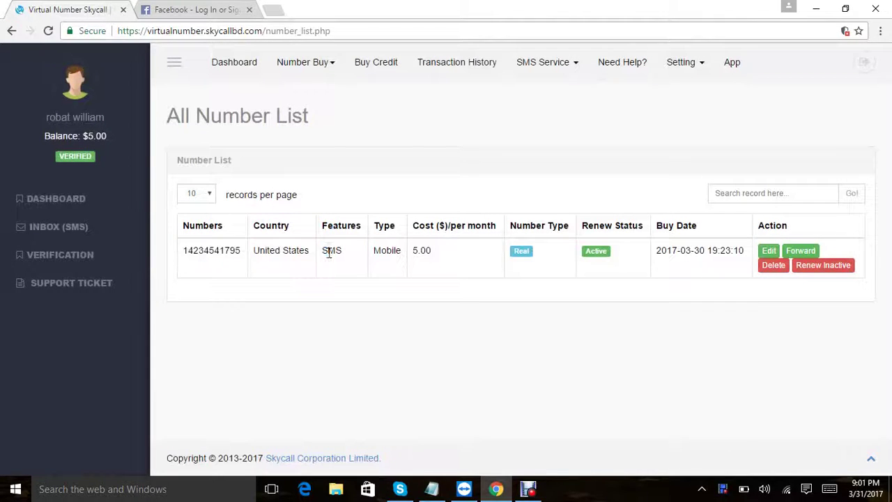
left_click(107, 196)
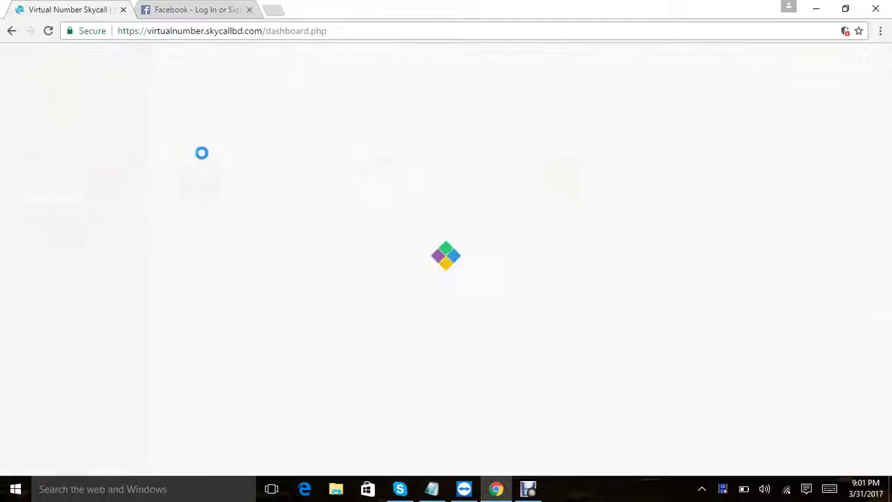
left_click(374, 67)
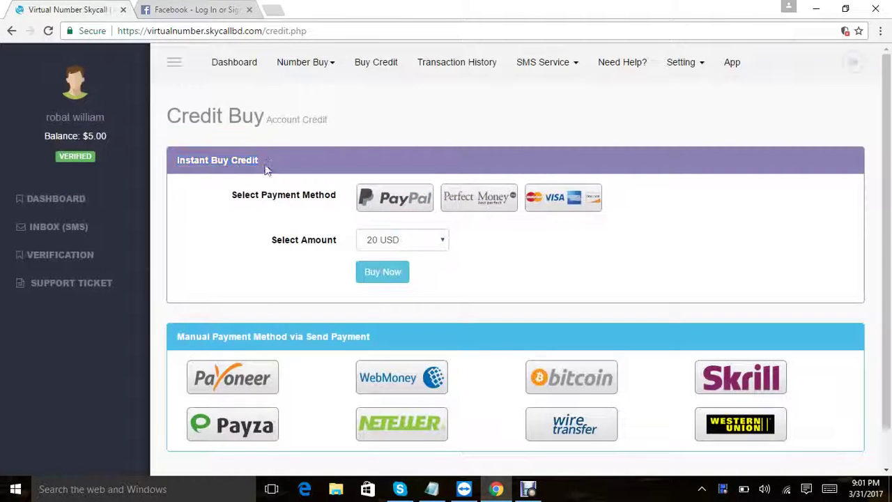
left_click_drag(175, 337, 373, 338)
left_click(380, 342)
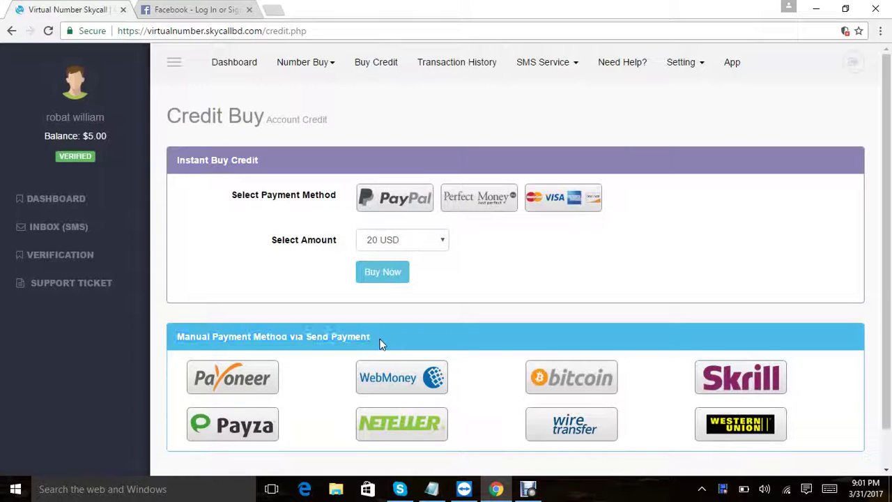
left_click(468, 71)
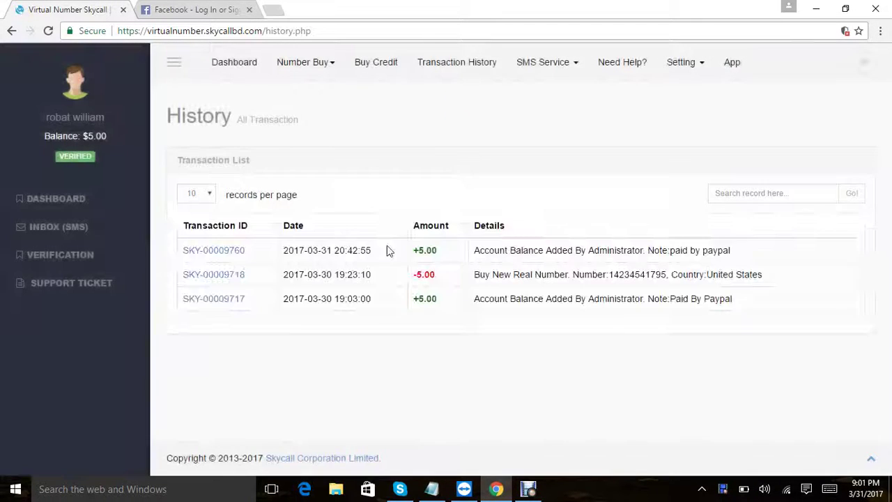
left_click_drag(179, 251, 739, 310)
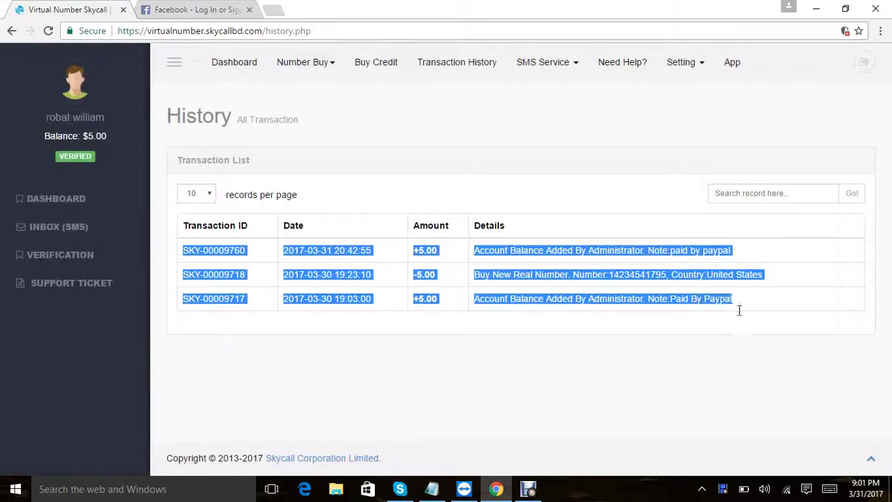
left_click(689, 277)
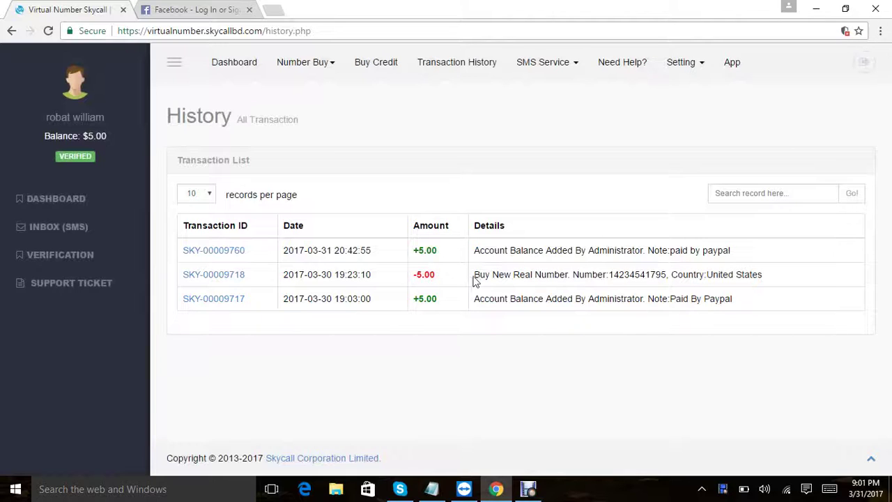
left_click_drag(474, 278, 776, 279)
left_click(715, 320)
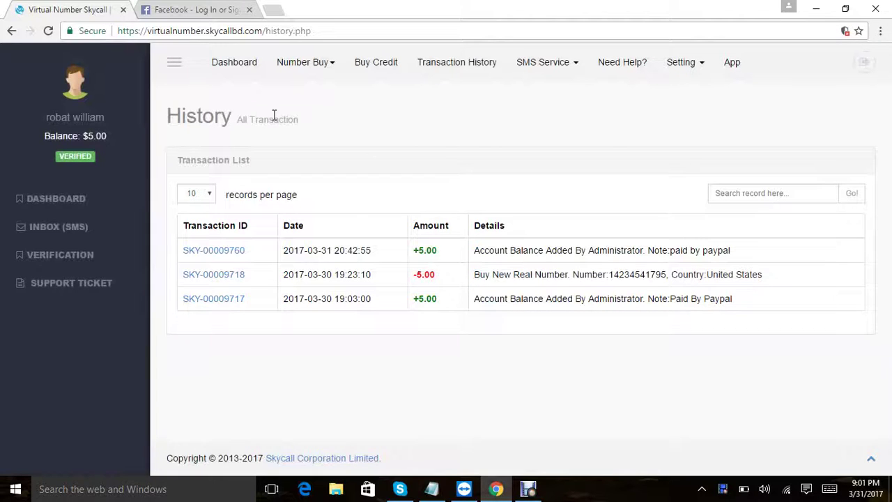
left_click(241, 66)
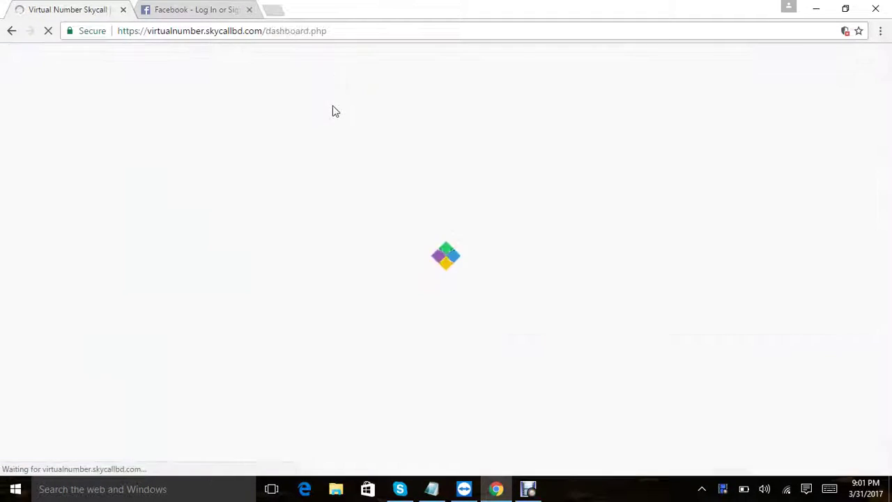
Step: Replace the Notepad intro line with 'i already deposit 5 usd for buy one usa real number for facebook verify'
left_click(432, 488)
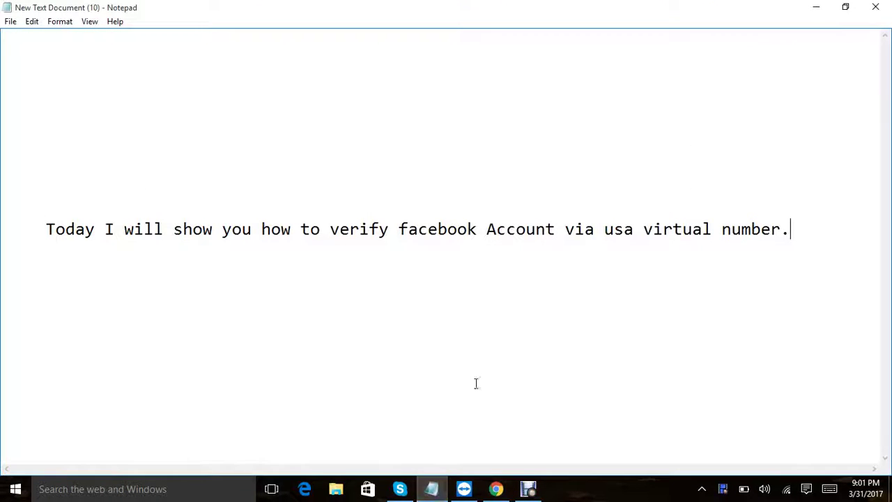
left_click_drag(795, 231, 42, 230)
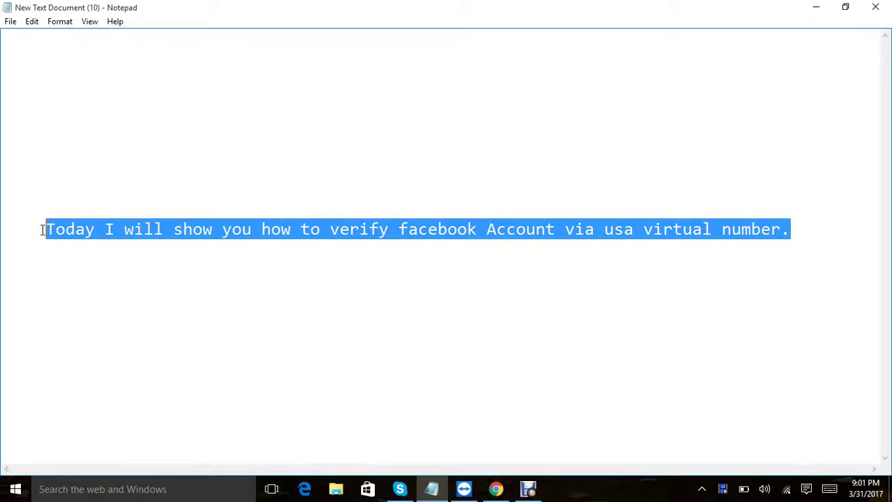
type("i already")
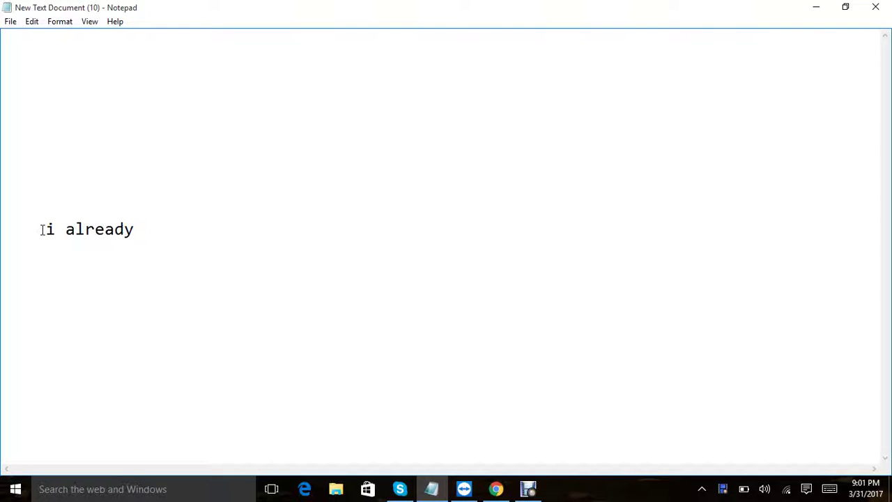
type(" deposit")
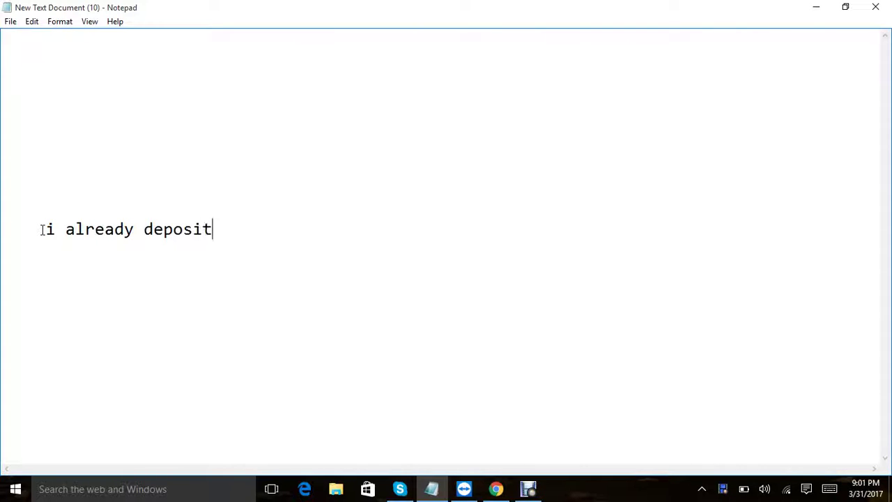
type(" 5 usd for buy o")
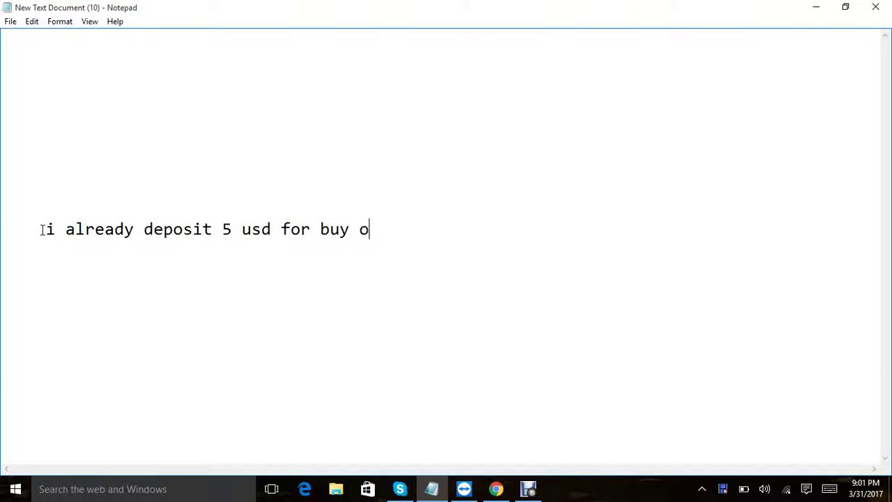
type("ne usa real nu")
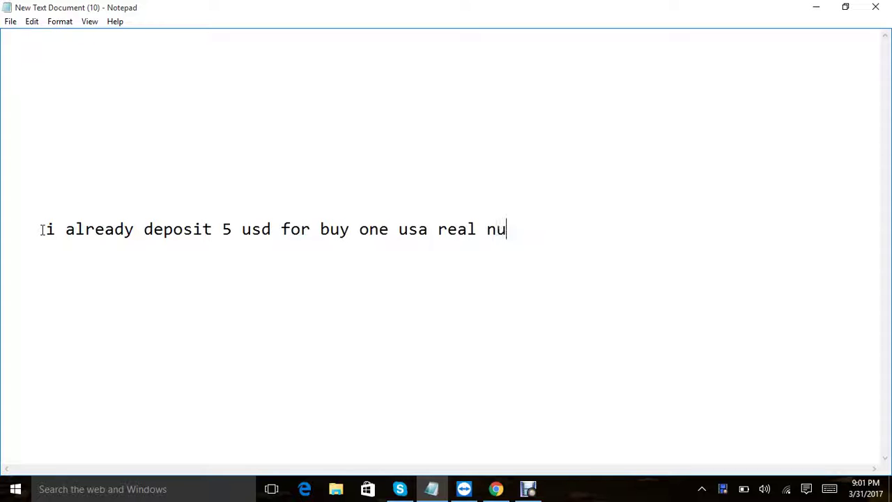
type("mber for ")
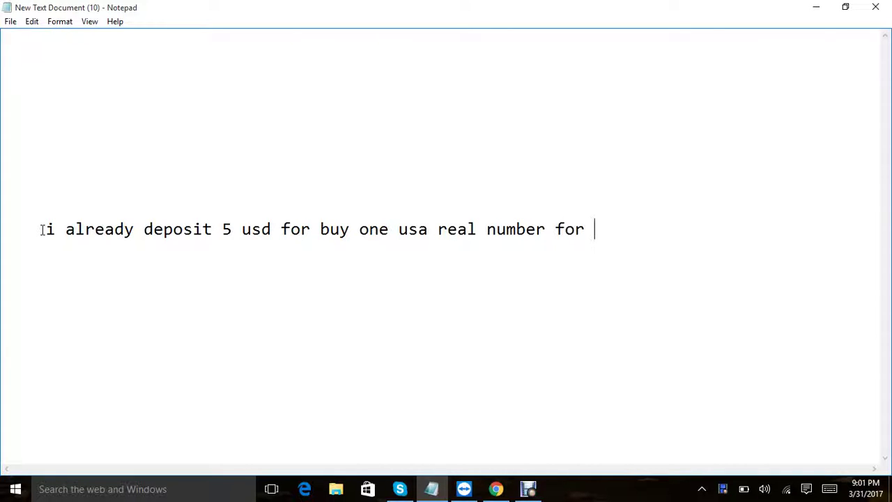
type("facebook verify.")
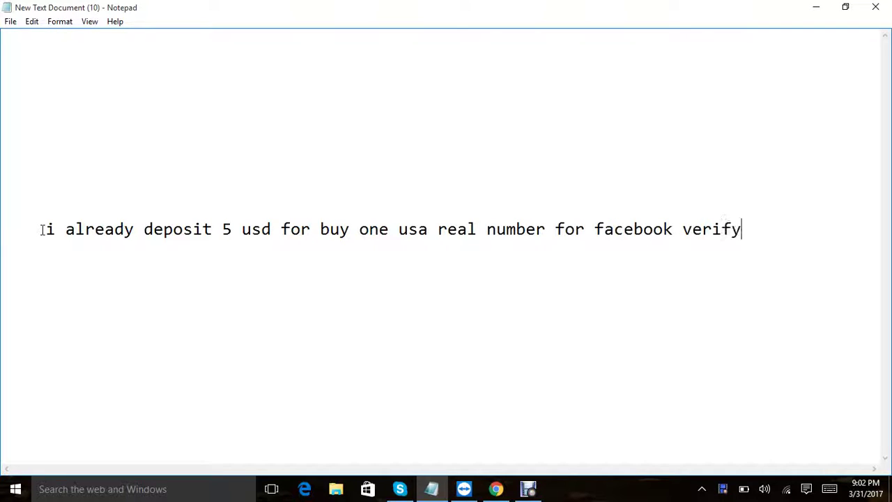
Step: Search SkyCall's real numbers for available United States (+1) numbers
left_click(496, 489)
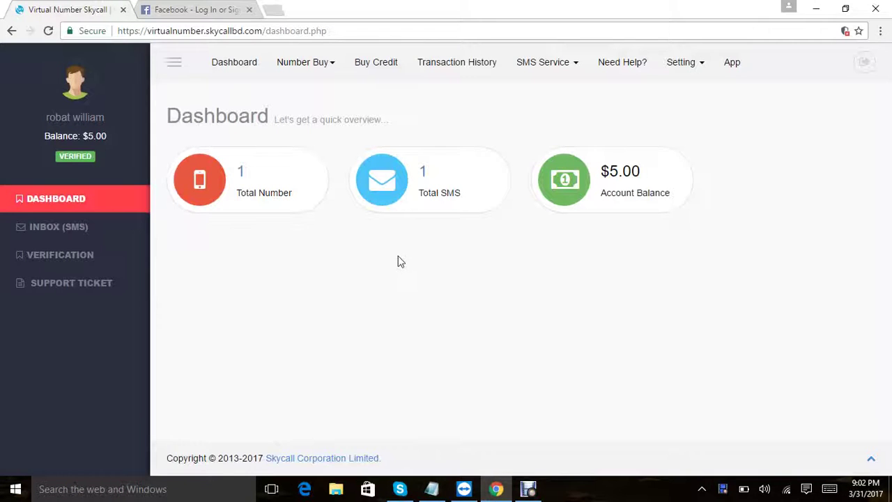
left_click(311, 62)
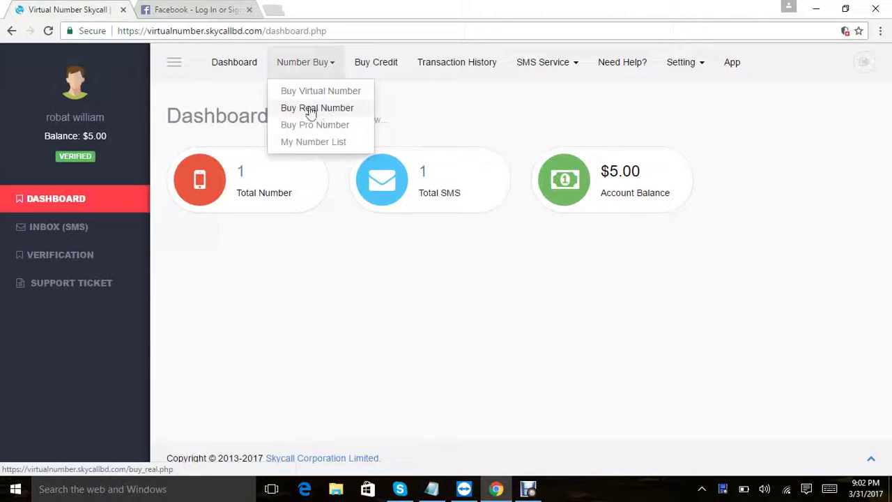
left_click(308, 109)
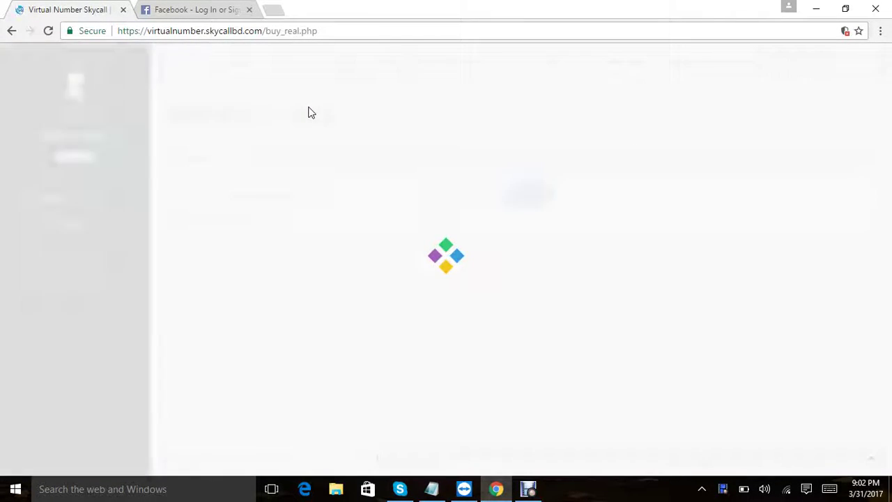
left_click(459, 200)
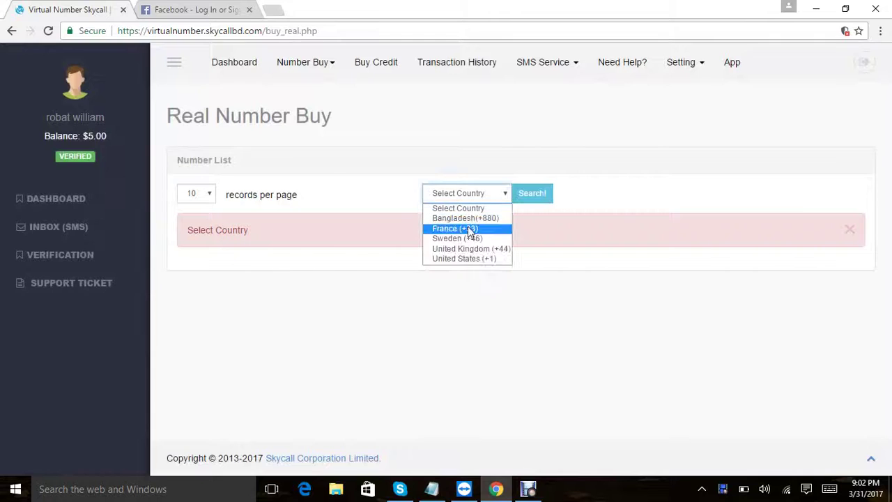
left_click(477, 258)
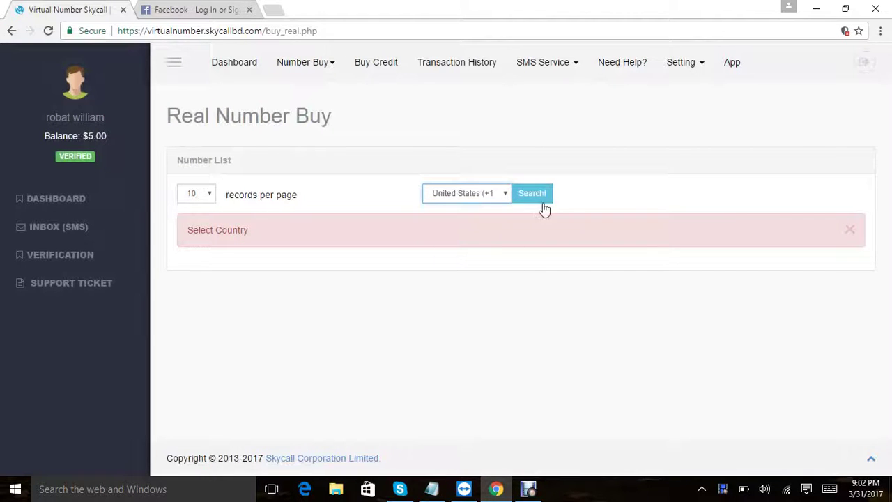
left_click(543, 196)
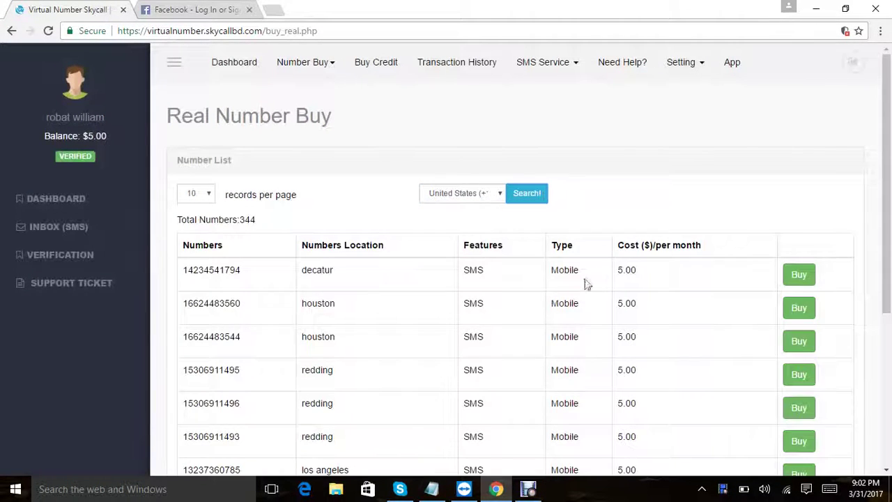
Step: Buy the first listed US number at $5.00 per month and return to the dashboard
double_click(188, 269)
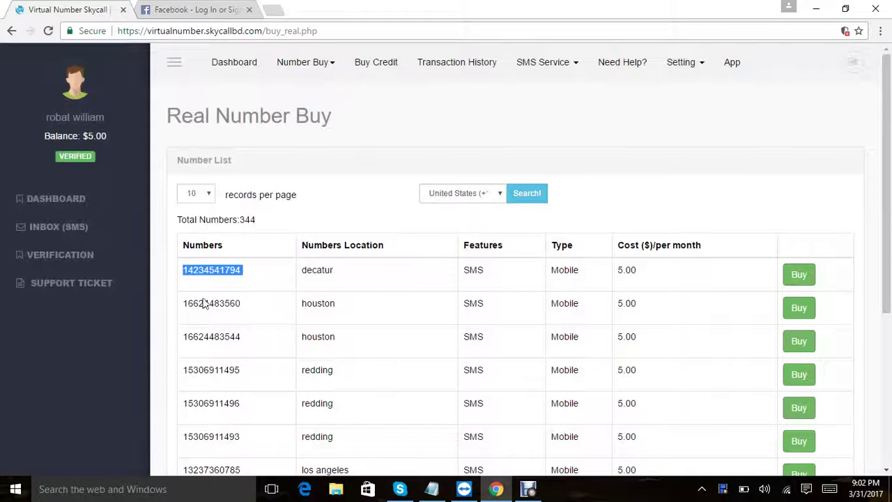
left_click(202, 302)
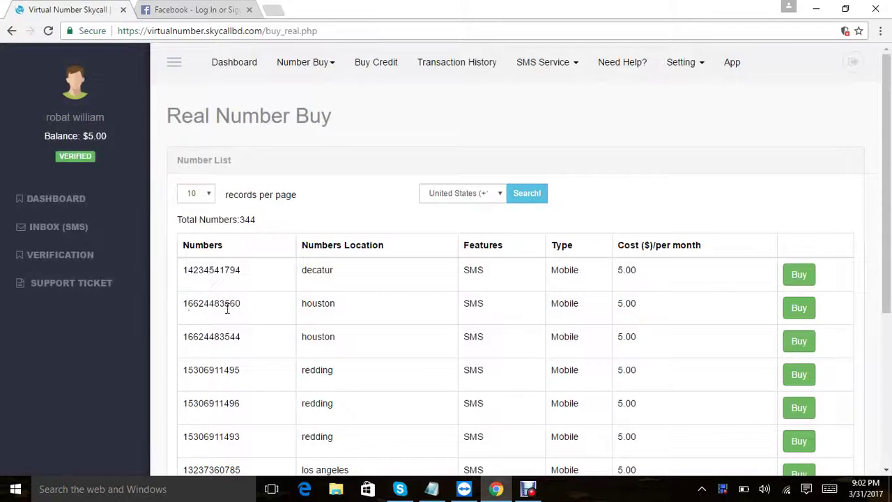
left_click(795, 278)
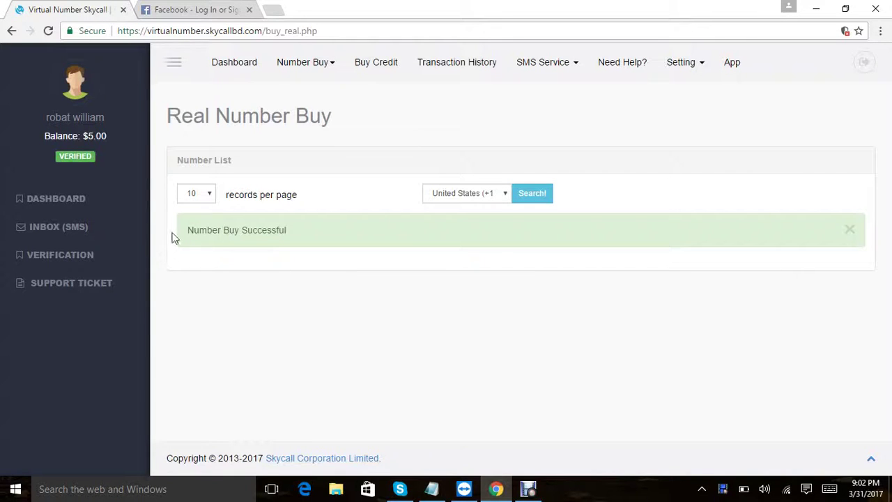
left_click_drag(175, 237, 302, 244)
left_click(235, 64)
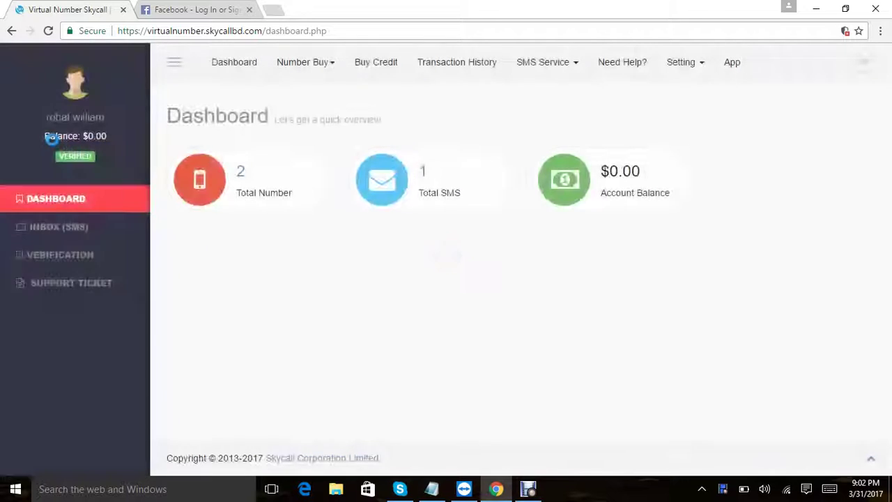
Step: Check the $0.00 balance, then the new number and its buy date in the owned numbers list
left_click_drag(46, 136, 115, 140)
left_click(116, 141)
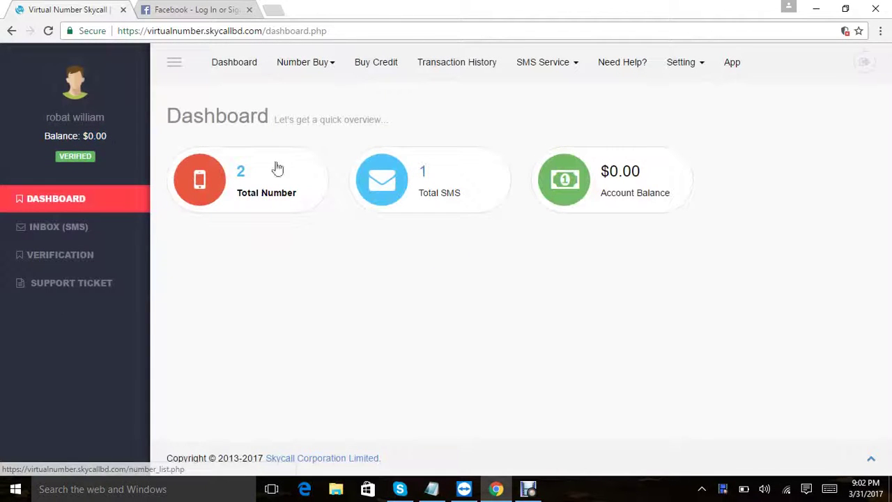
left_click(239, 179)
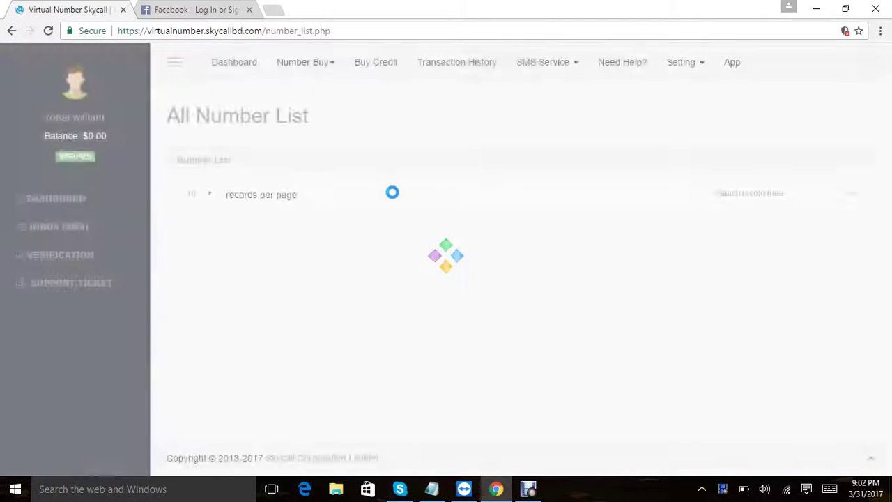
left_click_drag(181, 252, 255, 249)
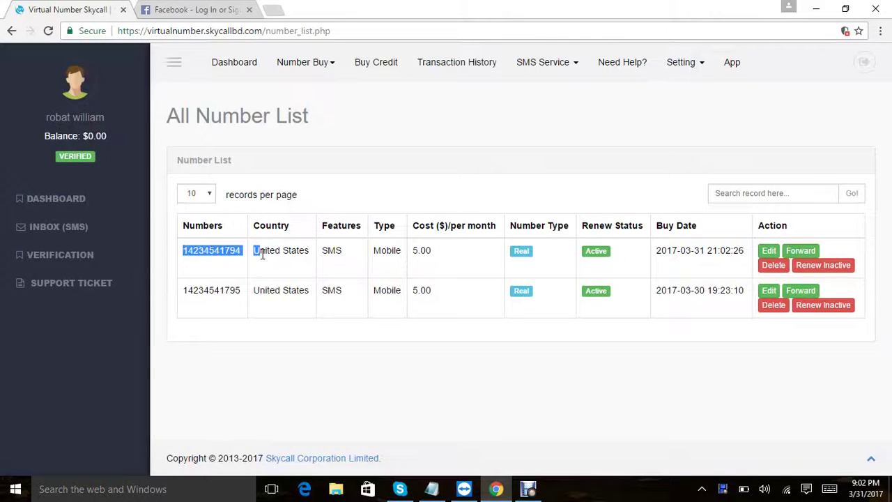
left_click(256, 251)
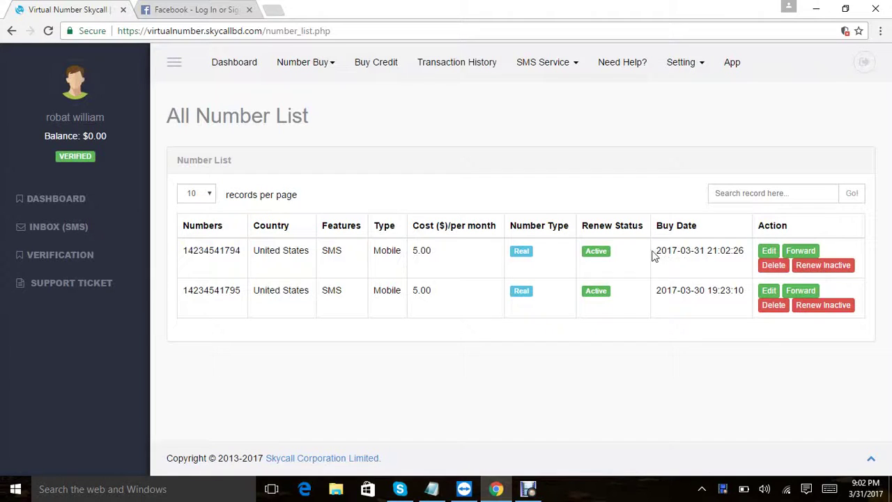
left_click_drag(653, 254, 744, 250)
left_click(601, 245)
Step: Copy the newly bought US number and go to the Facebook sign-up page
left_click_drag(242, 254, 188, 252)
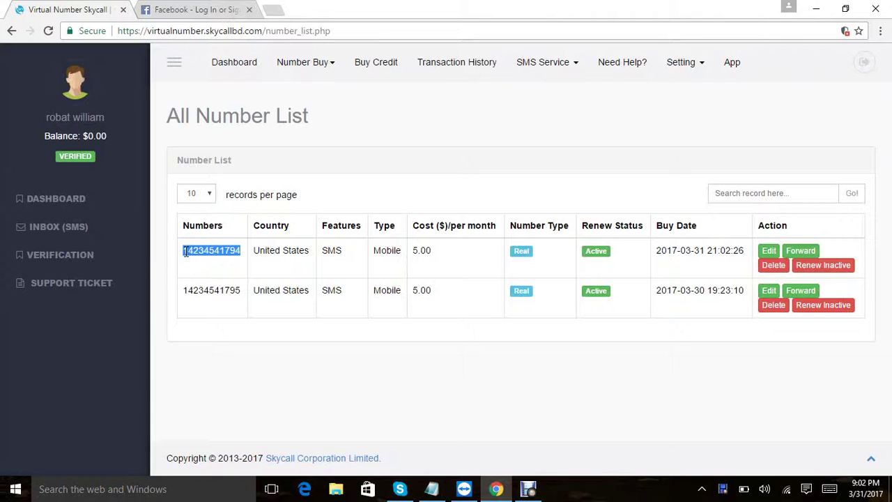
right_click(186, 253)
left_click(206, 260)
left_click(209, 9)
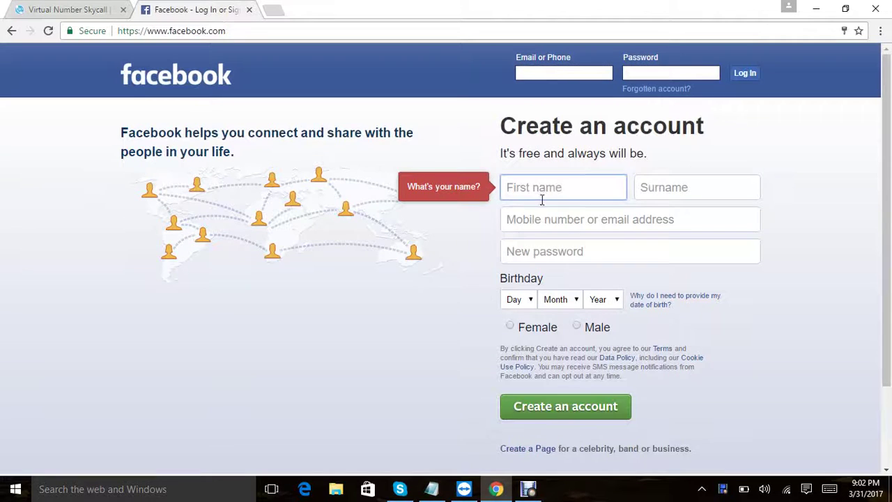
Step: Fill in first name, surname, the pasted virtual number and a password on Facebook sign-up
left_click(541, 193)
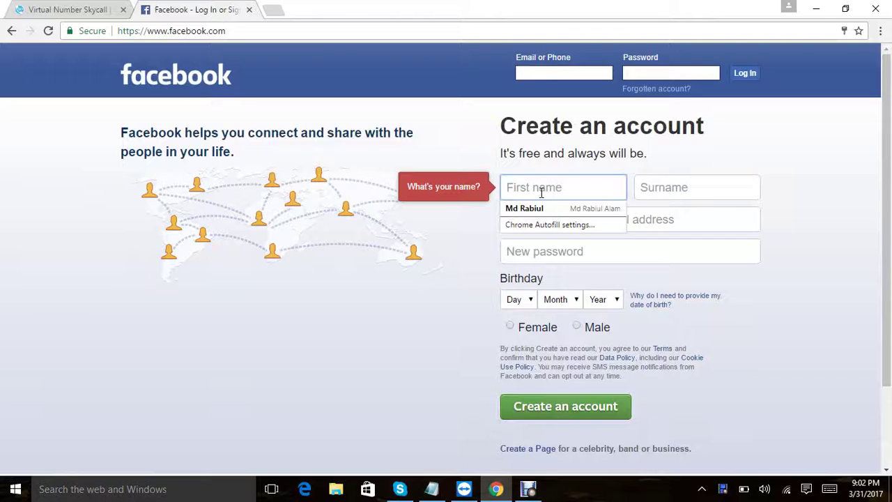
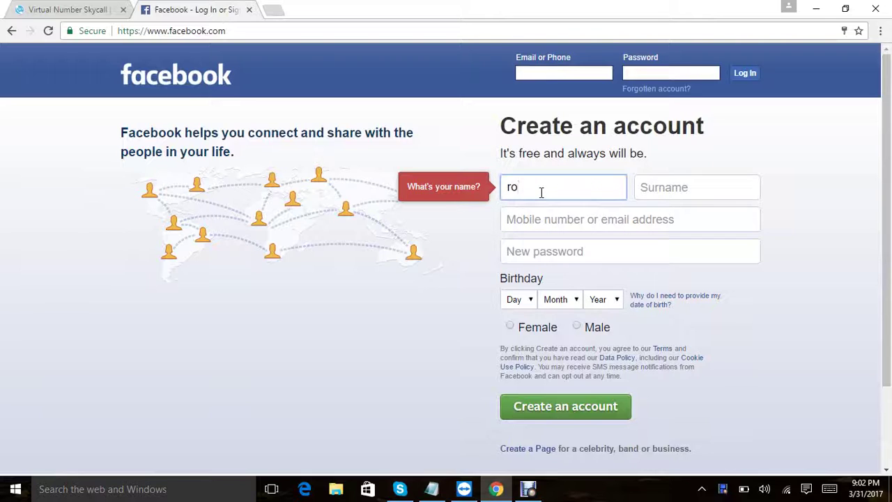
left_click(679, 193)
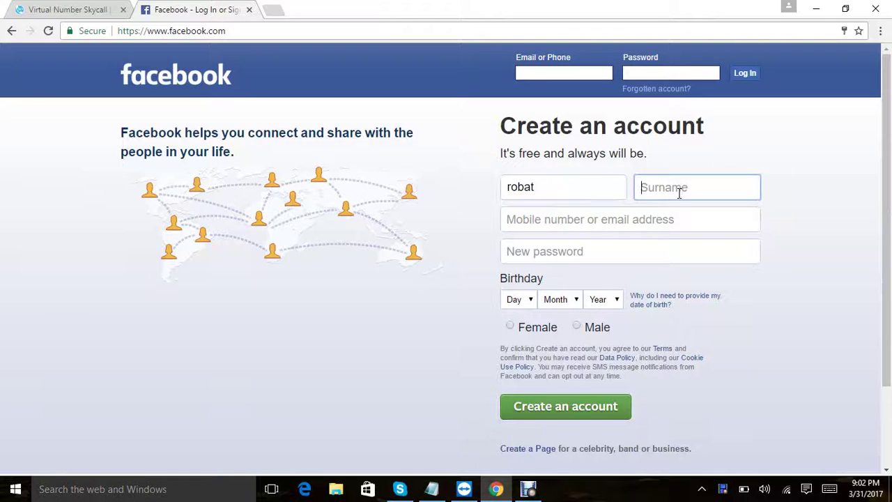
left_click(650, 223)
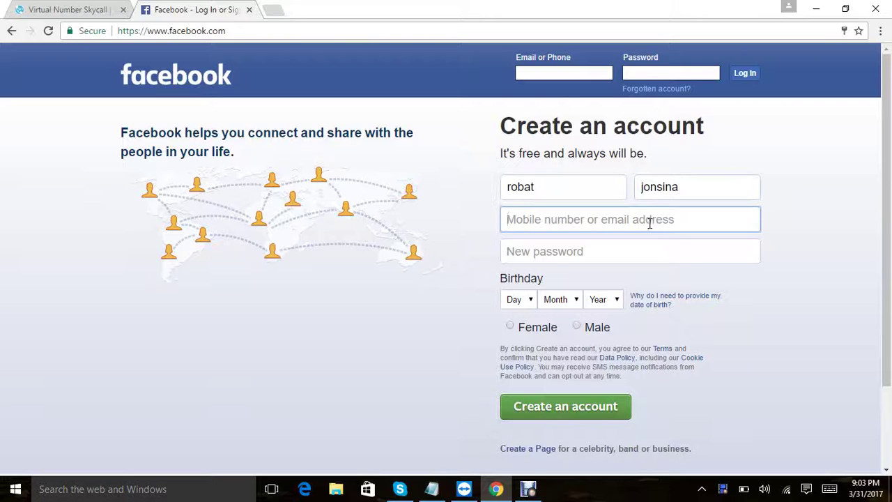
key("ctrl+v")
left_click(562, 255)
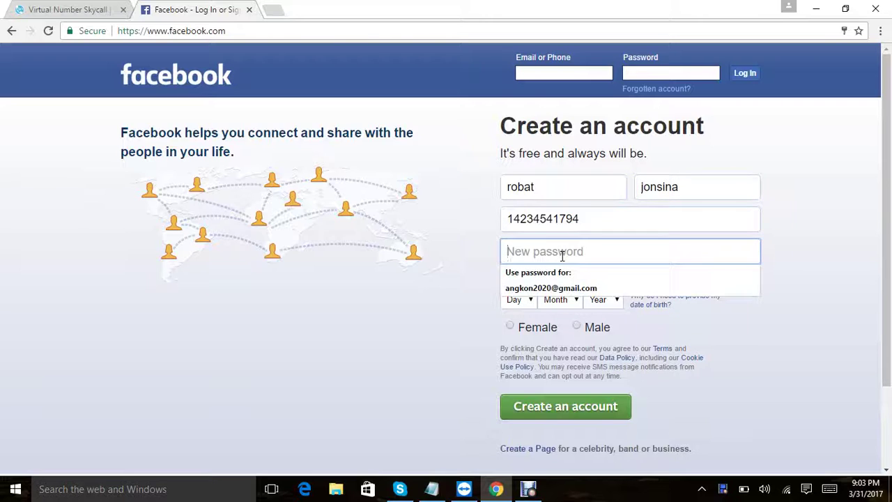
type("****")
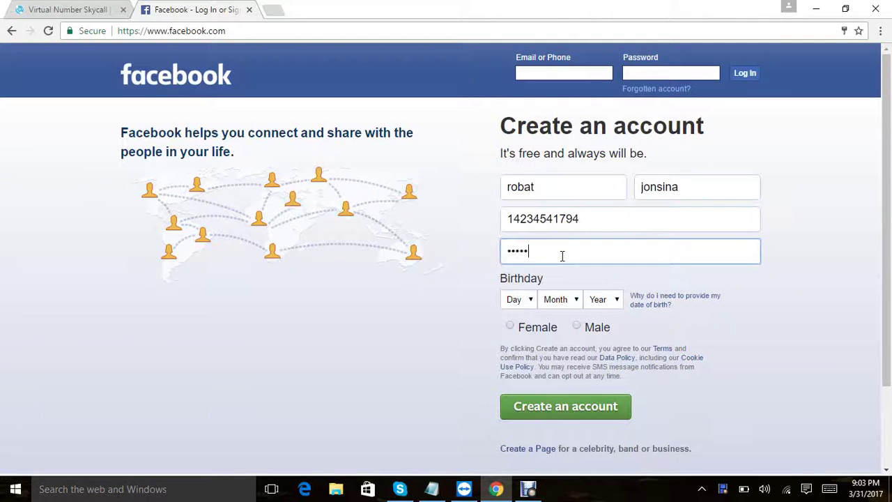
Step: Set birthday to 14 Apr 1980 and gender to Male, then submit the sign-up
left_click(524, 301)
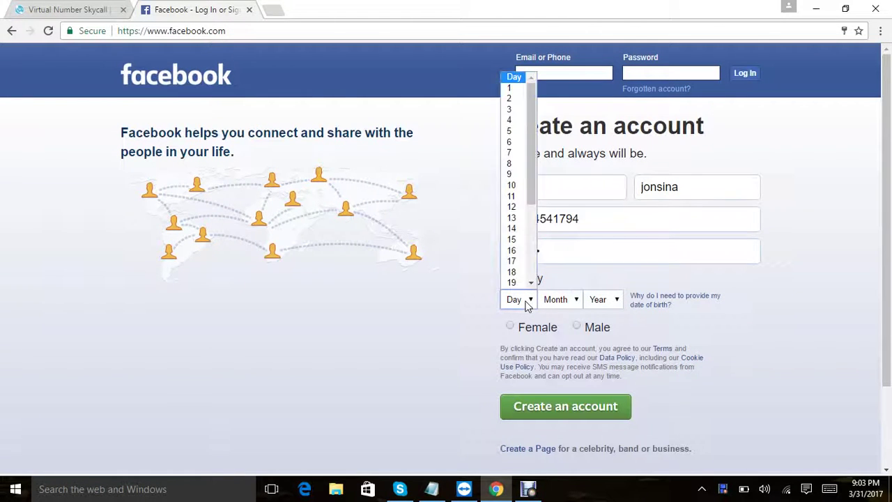
left_click(519, 229)
left_click(558, 299)
left_click(551, 357)
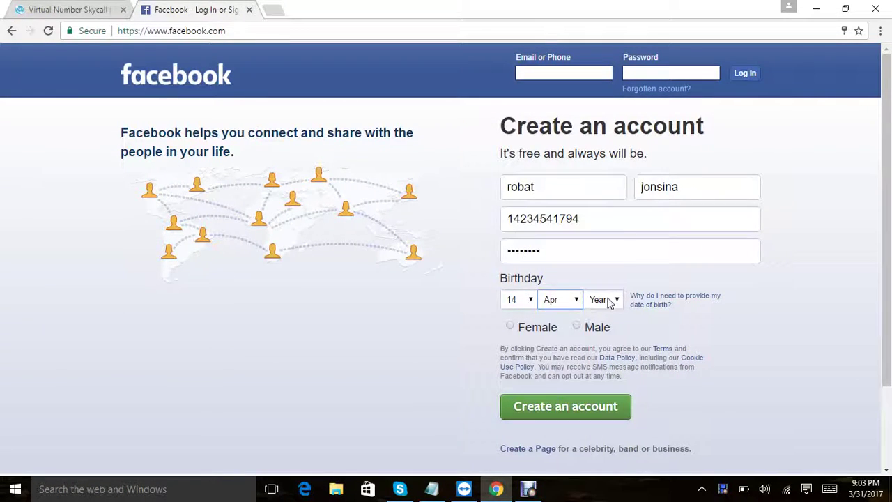
left_click(602, 299)
scroll(600, 223, "down", 6)
left_click(603, 230)
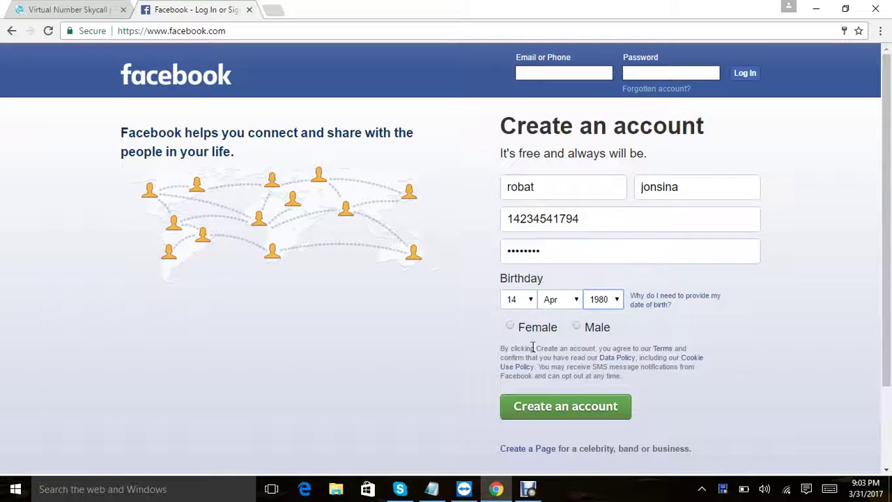
left_click(576, 326)
left_click(577, 412)
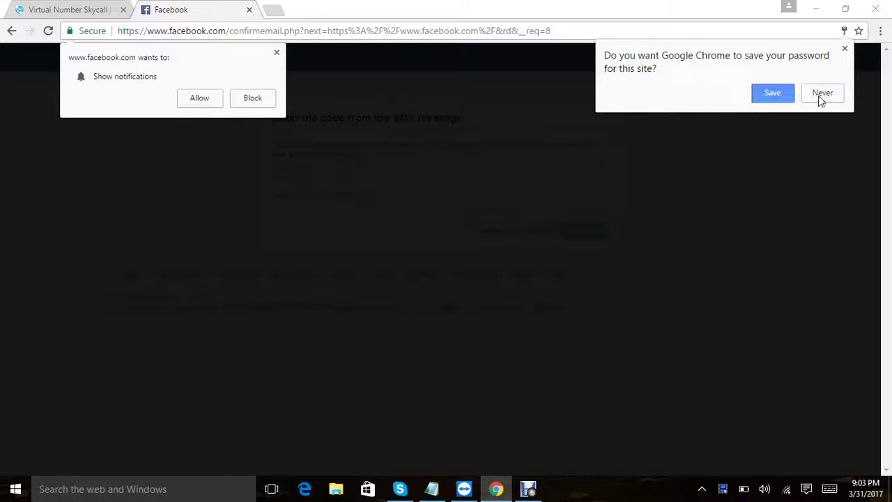
Step: Dismiss the save-password and notification prompts and return to Notepad
left_click(778, 94)
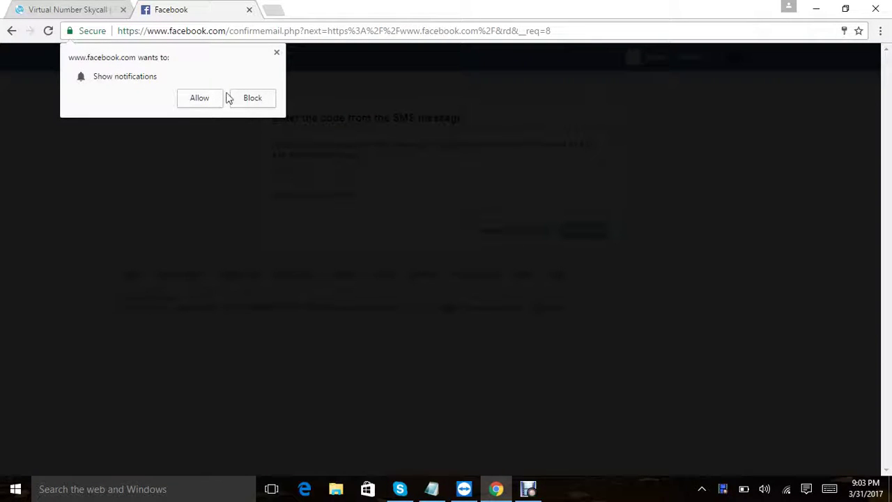
left_click(277, 52)
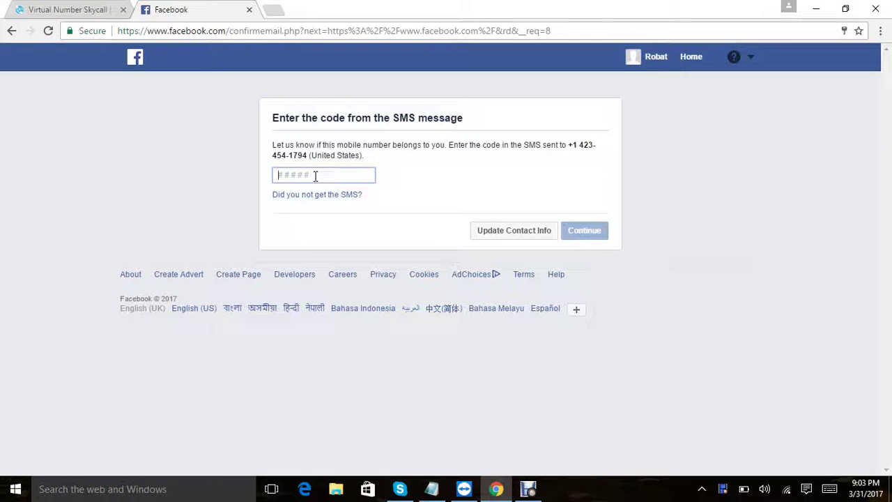
left_click(432, 489)
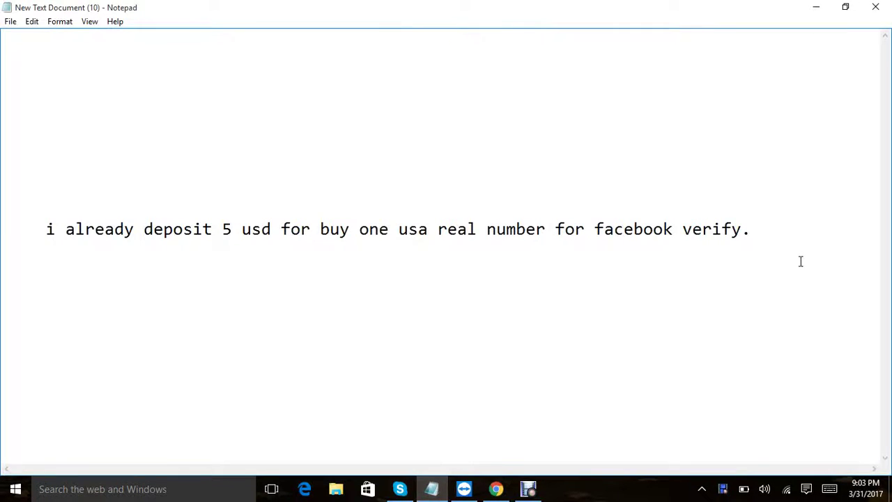
Step: Rewrite the note as two lines: Facebook sent a code to the USA number, now waiting for it
left_click_drag(798, 232, 49, 232)
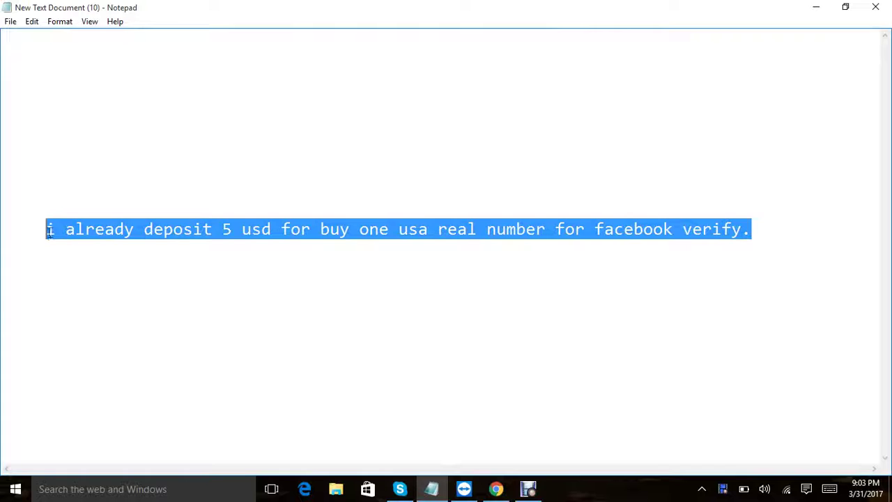
type("Faceb")
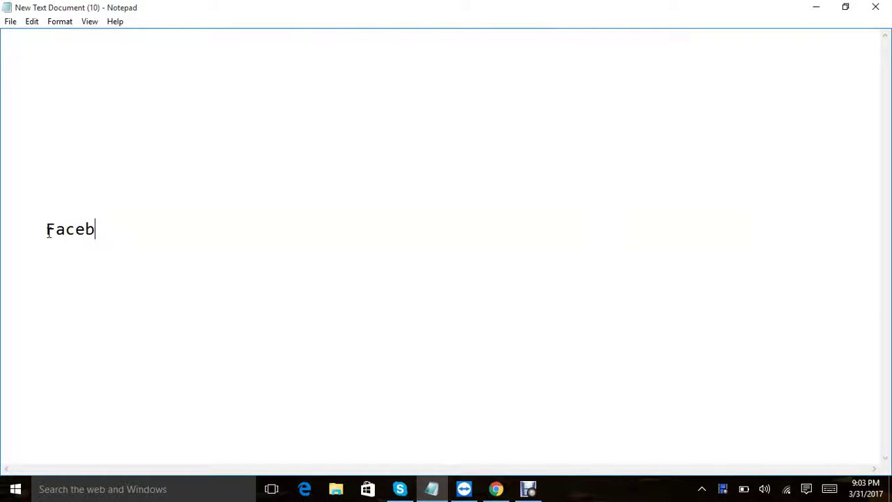
type("ook send")
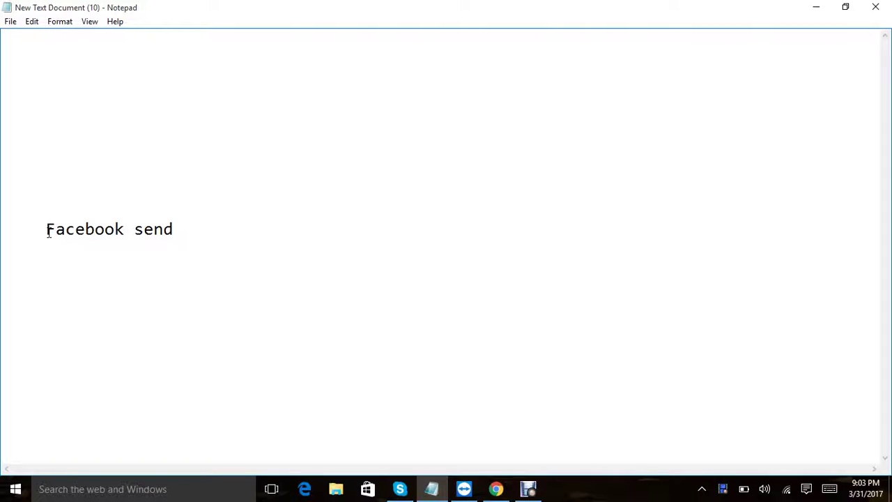
type(" me mobile ve")
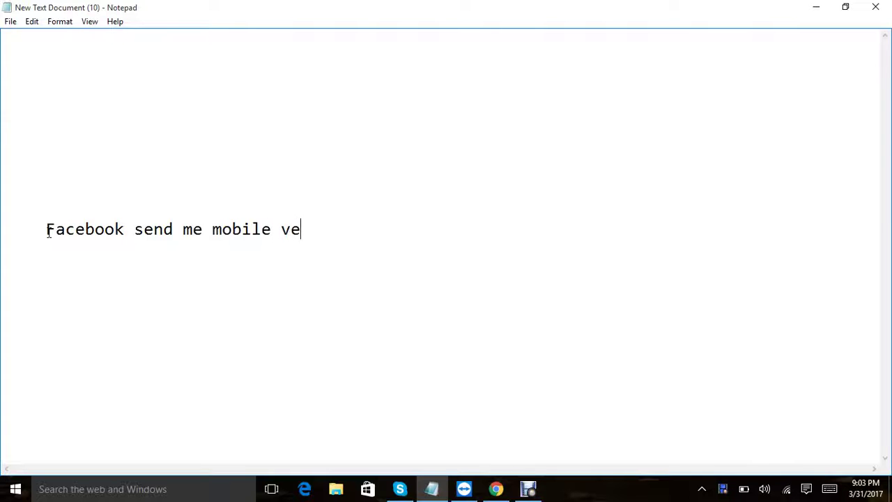
type("rificati")
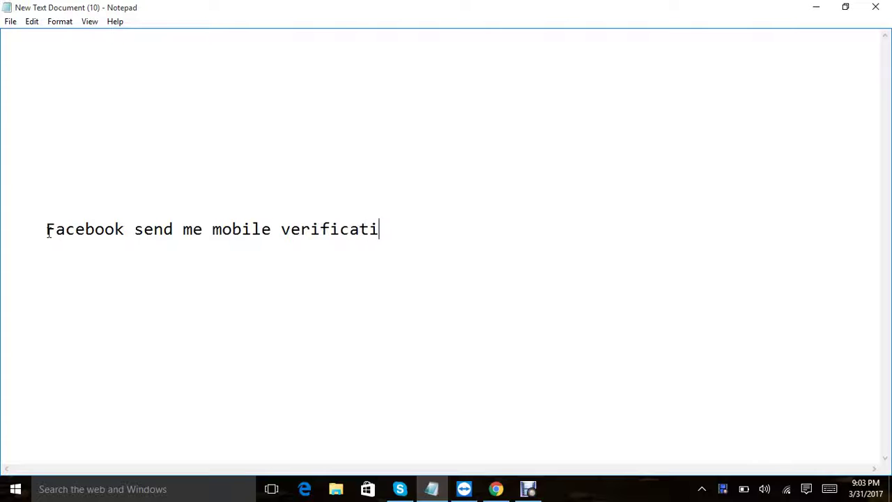
type("on code i")
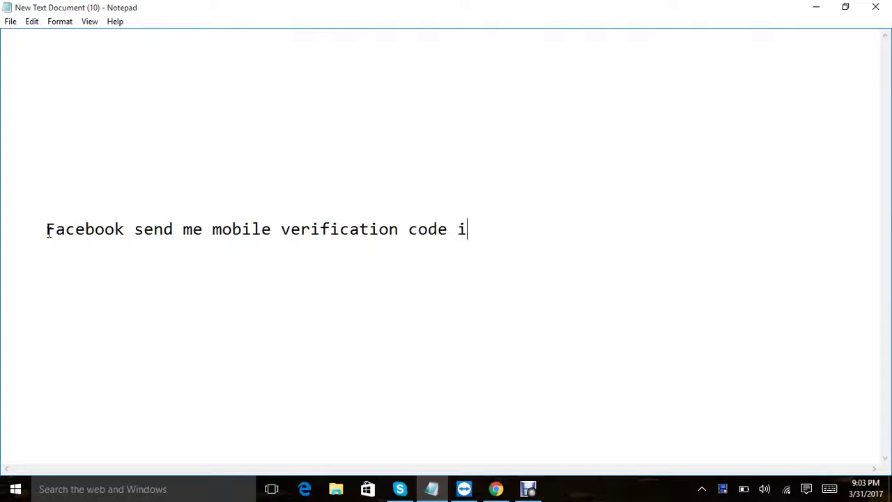
type("n my usa virtua")
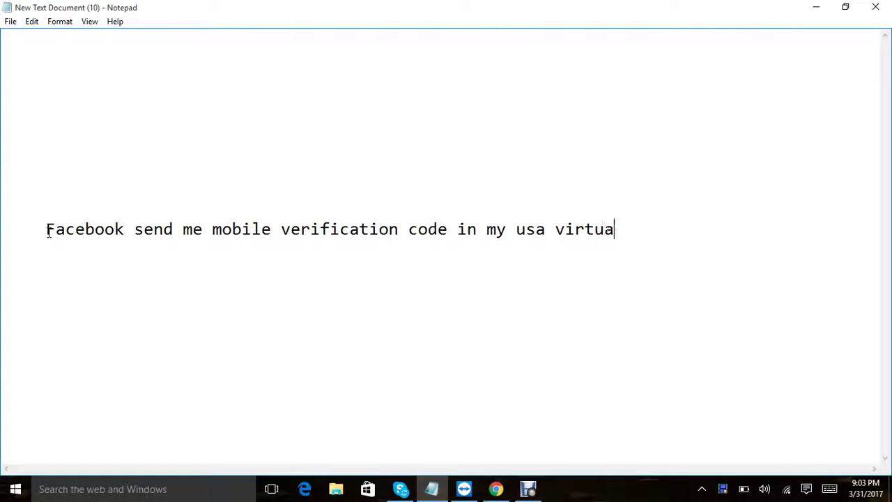
type("l number.")
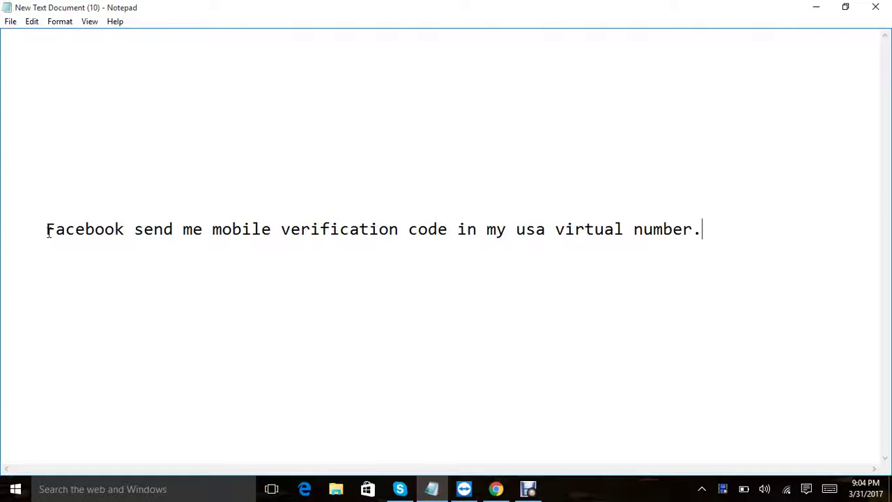
key("Return")
type("now i need wait")
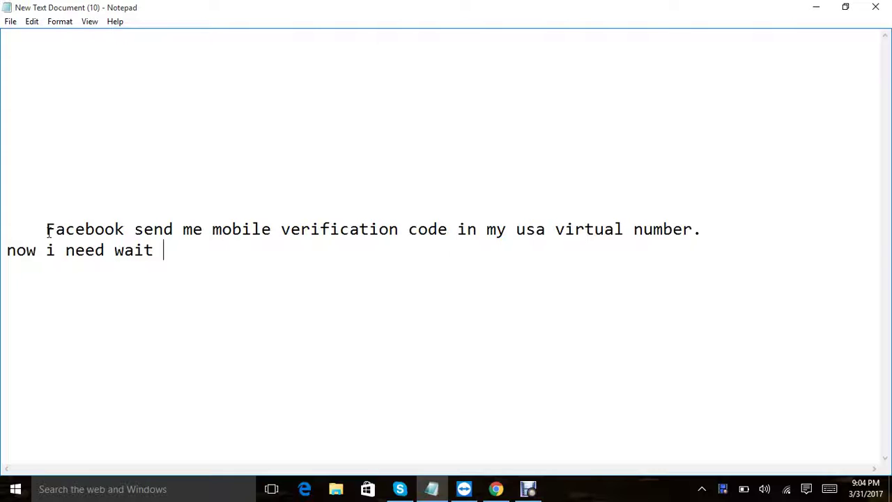
type(" few minute for ")
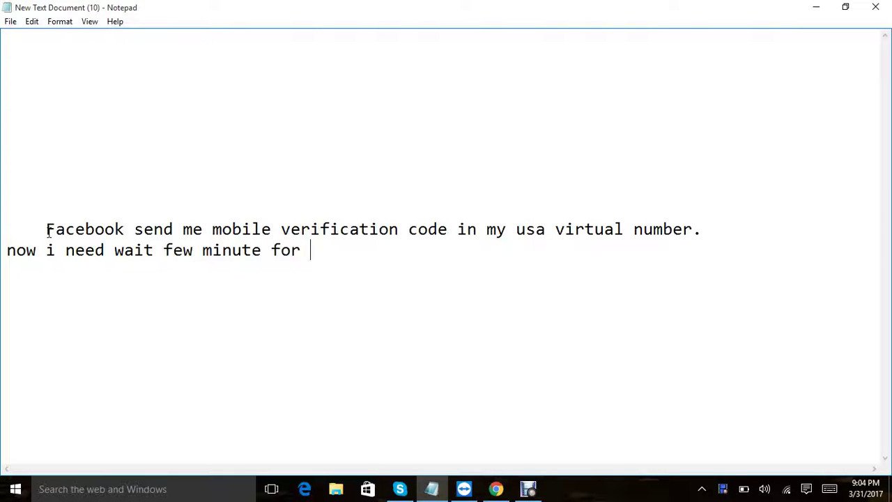
type("get this ")
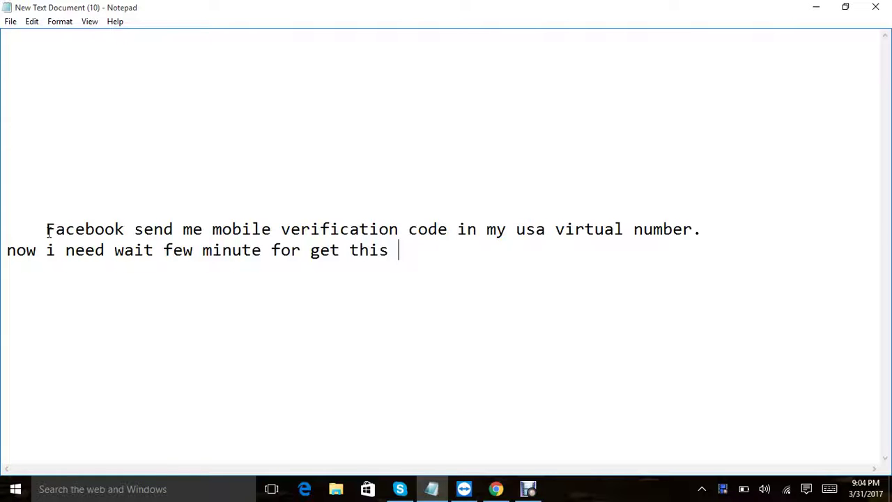
type("code in m")
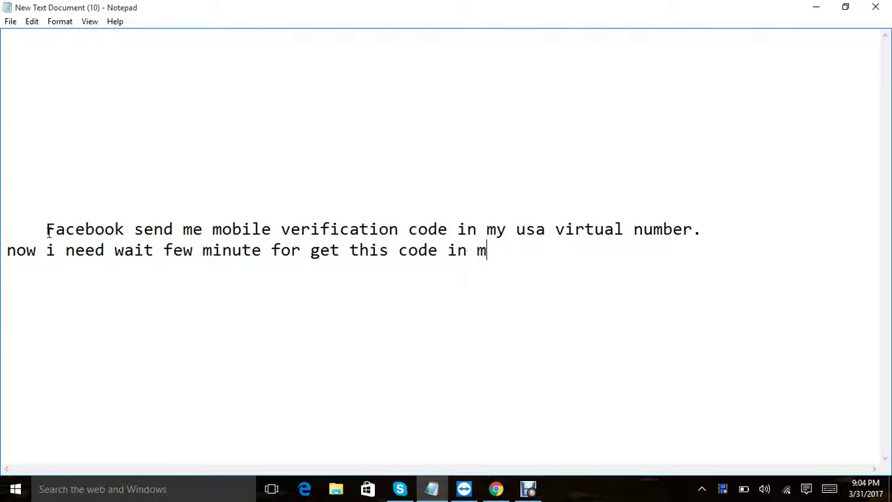
type("y inbox.")
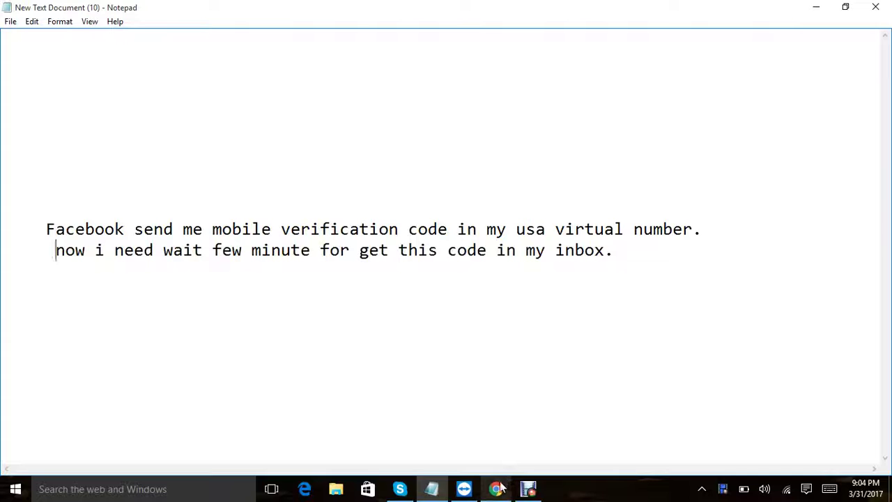
mouse_move(501, 488)
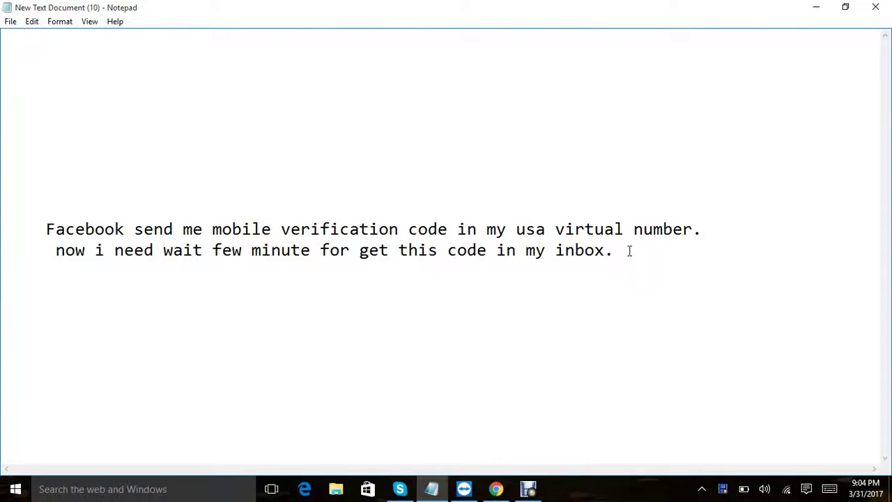
left_click(498, 491)
Step: Go from SkyCall's number list through the dashboard to the SMS inbox
left_click(76, 9)
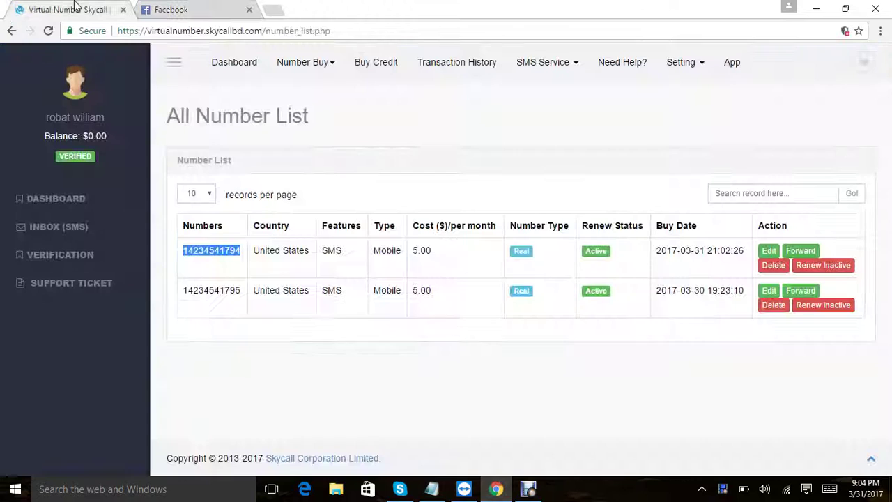
left_click(332, 370)
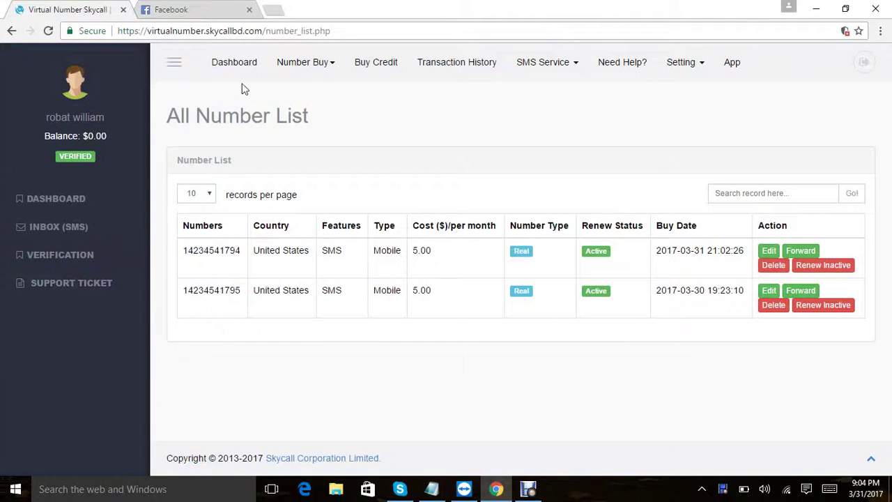
left_click(229, 63)
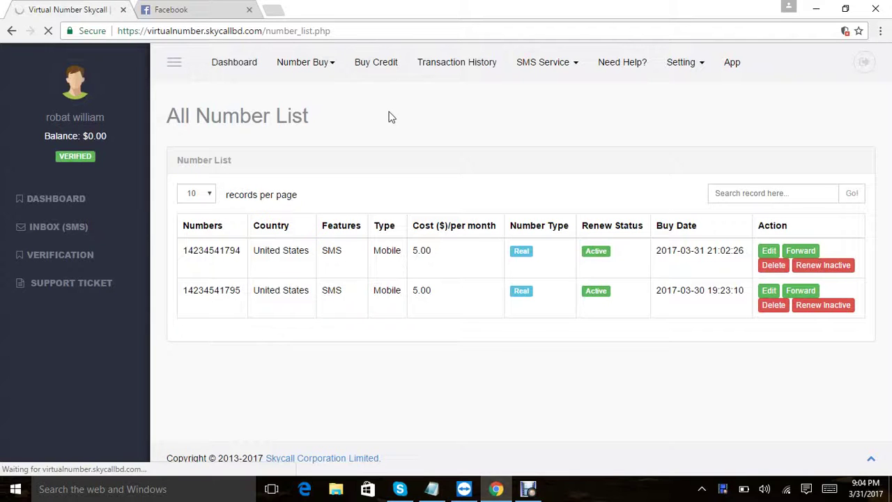
left_click(213, 8)
left_click(90, 7)
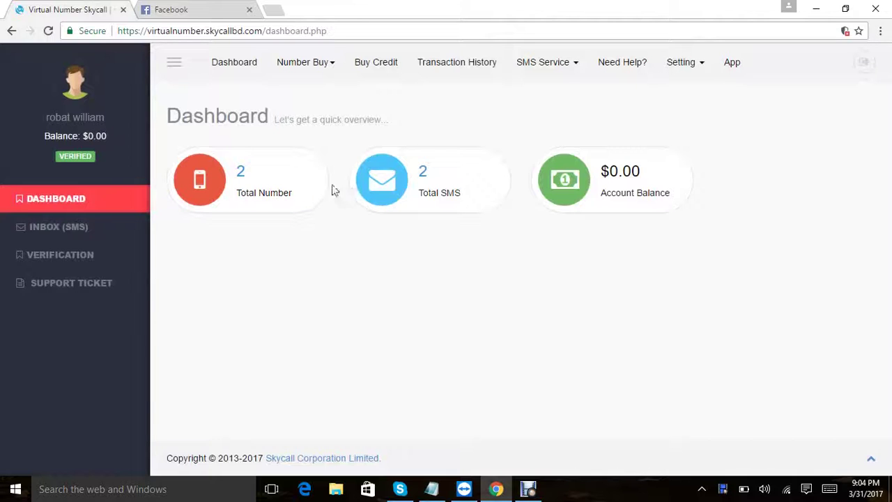
left_click(69, 228)
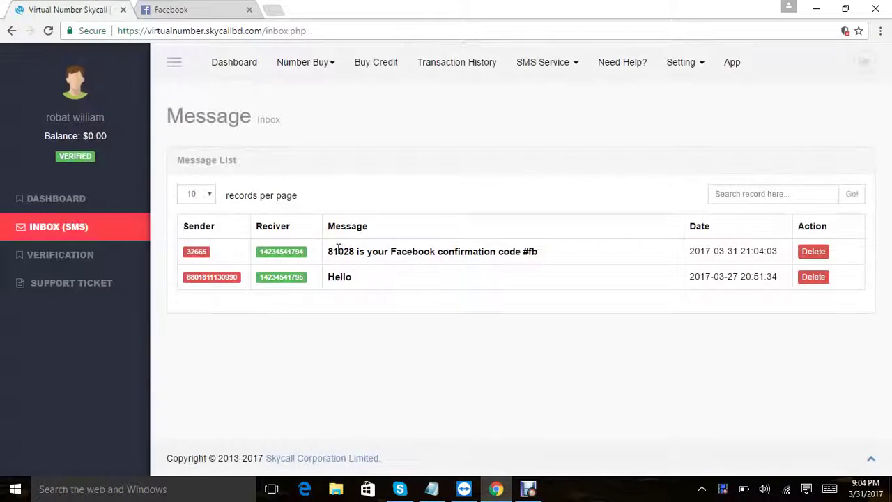
Step: Copy the Facebook confirmation code from the newest SMS and check its received date
left_click_drag(329, 251, 358, 255)
right_click(356, 253)
left_click(370, 261)
left_click_drag(688, 252, 779, 253)
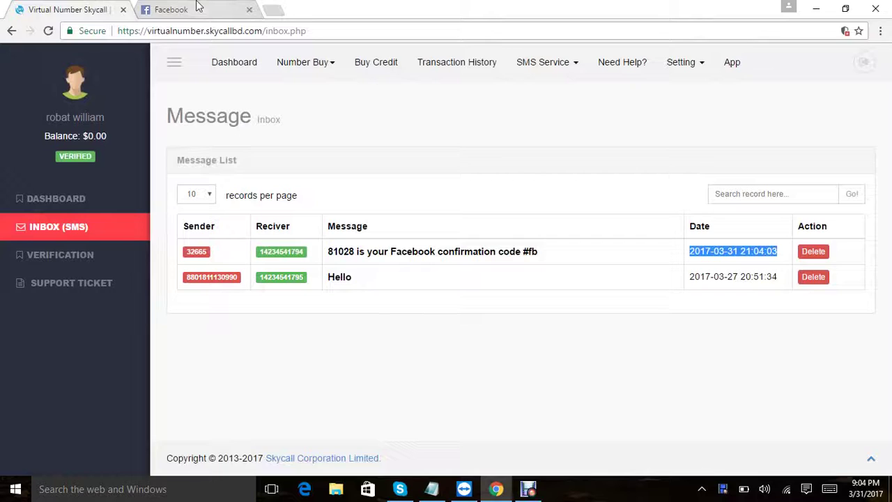
Step: Paste the SMS code into Facebook's confirmation field, submit it, and dismiss the Account Confirmed message
left_click(197, 7)
left_click(339, 174)
key("ctrl+v")
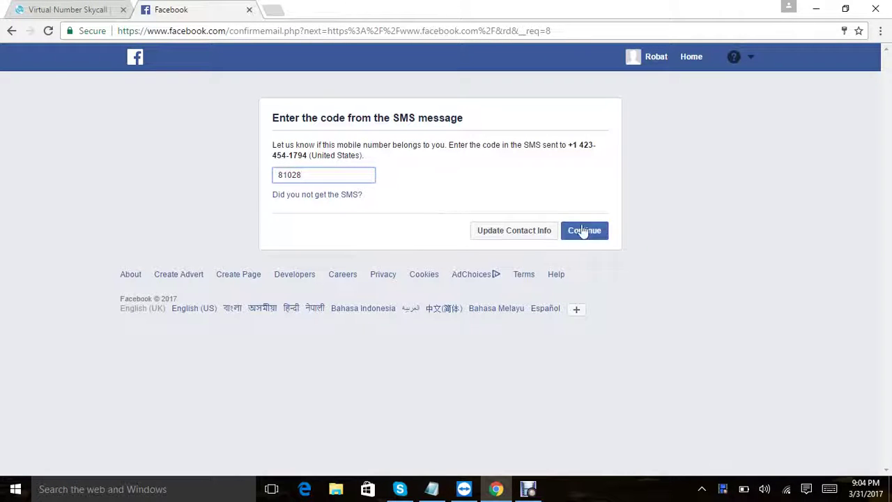
left_click(583, 230)
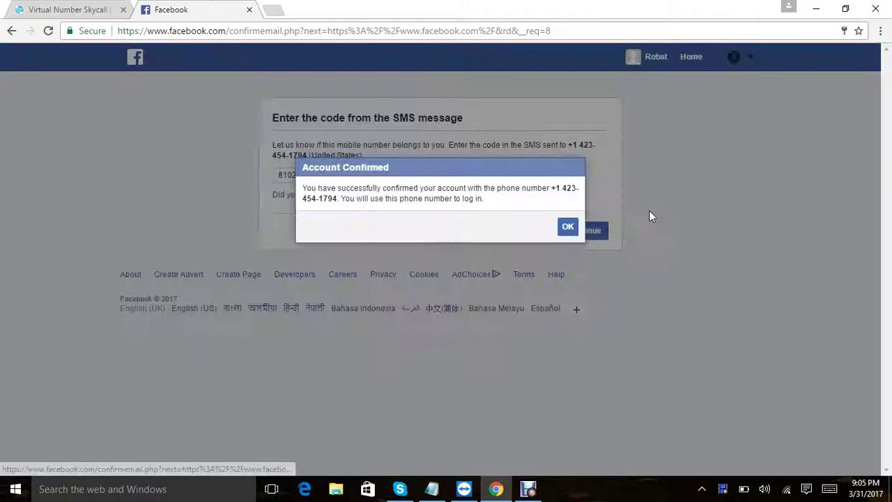
left_click_drag(303, 183, 500, 204)
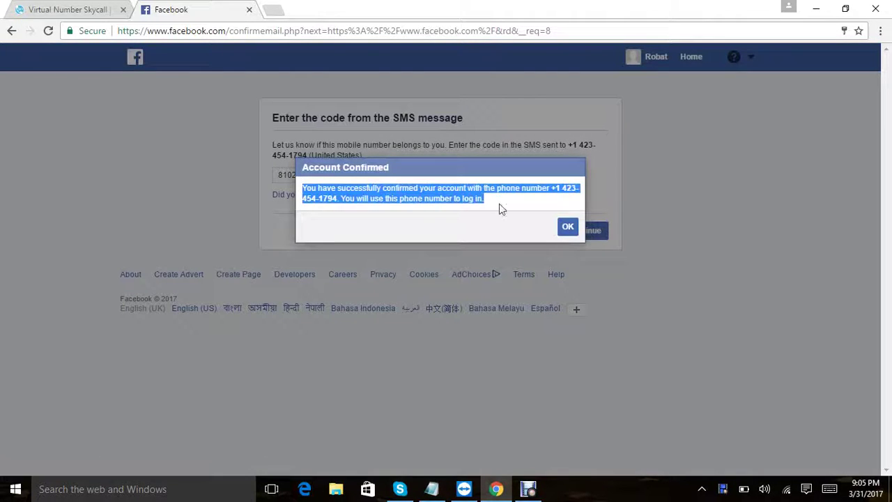
left_click(568, 227)
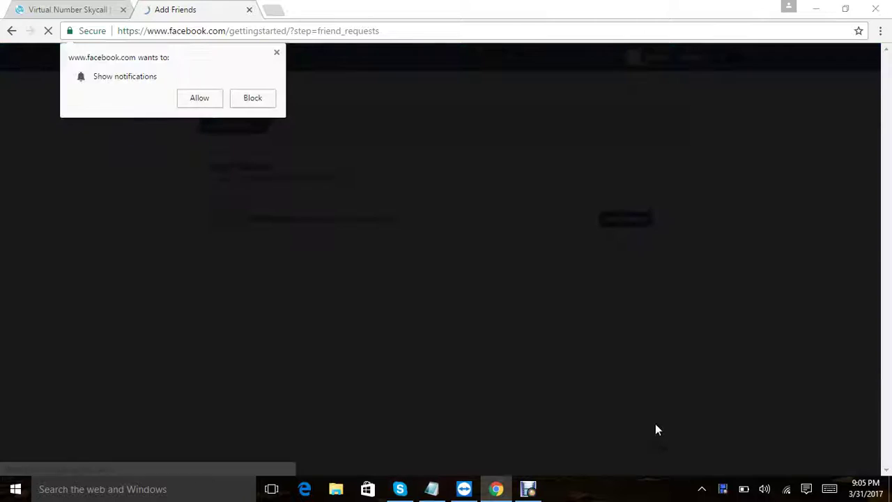
Step: Allow notifications, skip adding friends, then open Settings from the Facebook account menu
left_click(200, 99)
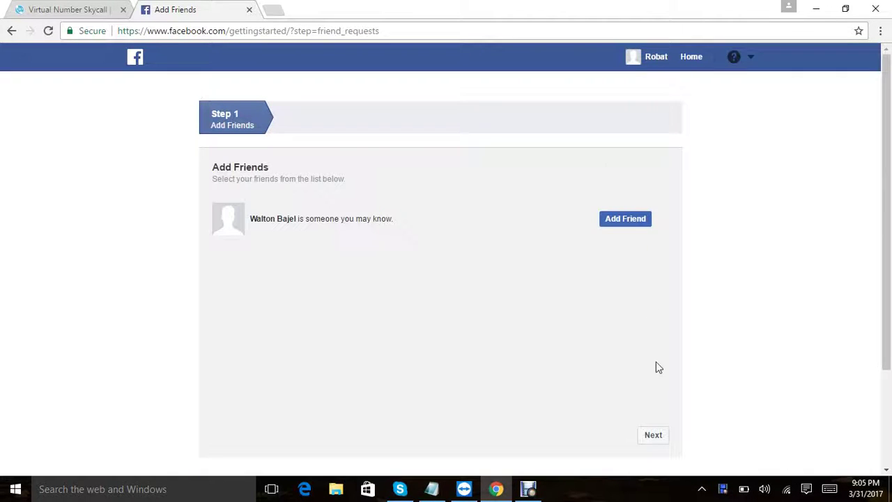
left_click(656, 437)
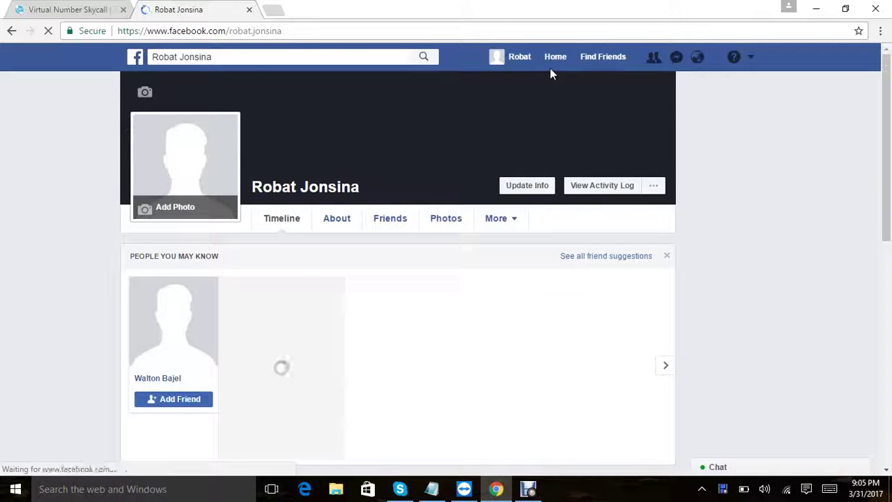
scroll(549, 67, "down", 2)
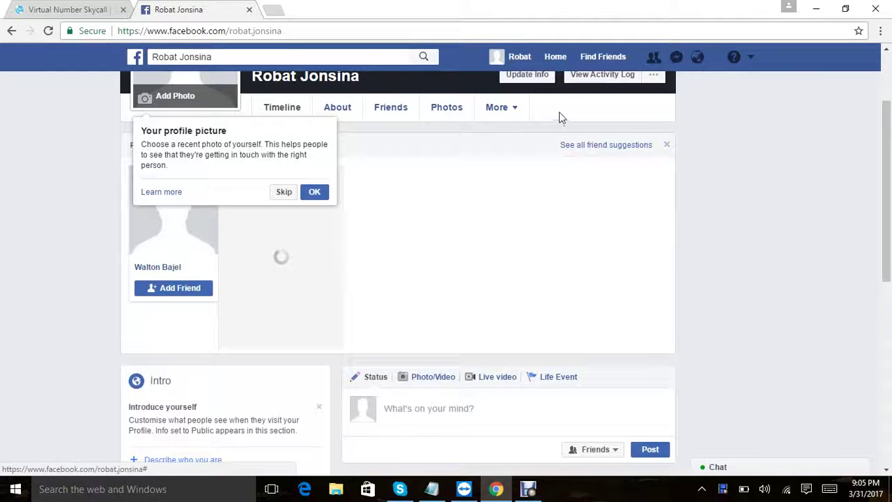
scroll(679, 109, "up", 2)
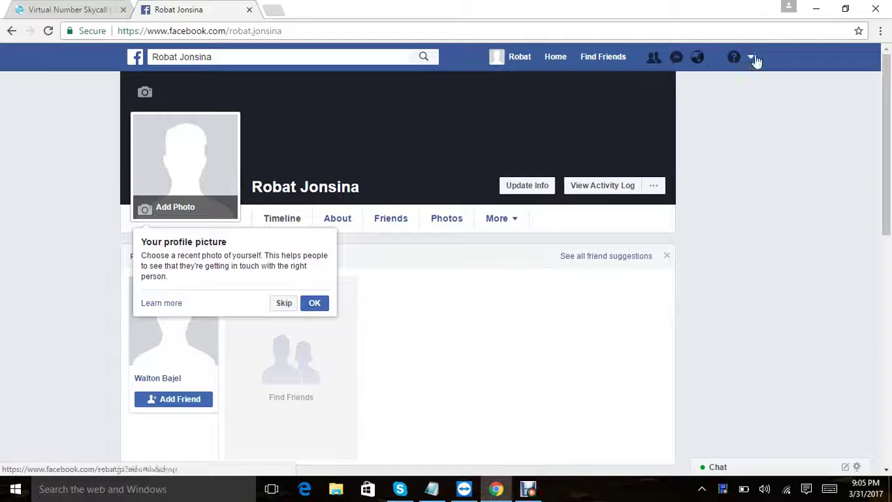
left_click(755, 60)
left_click(689, 219)
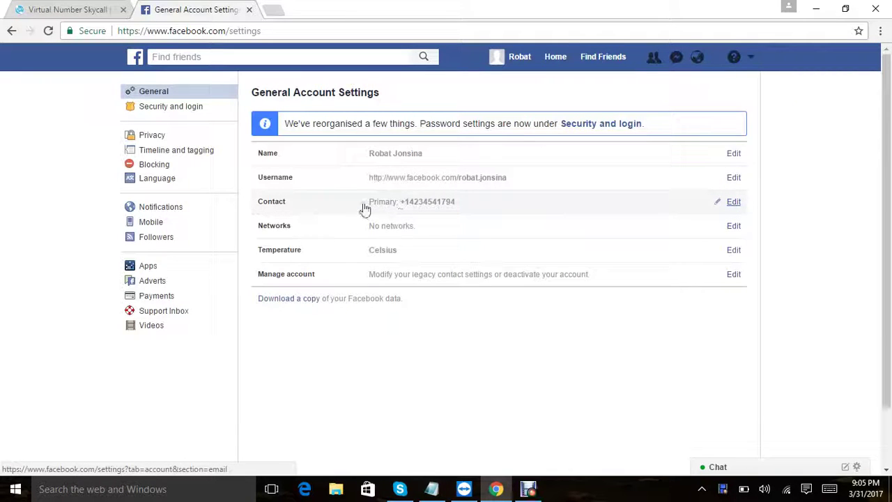
Step: In Notepad, note that the code came instantly and Facebook was confirmed, then clear the page
left_click(431, 488)
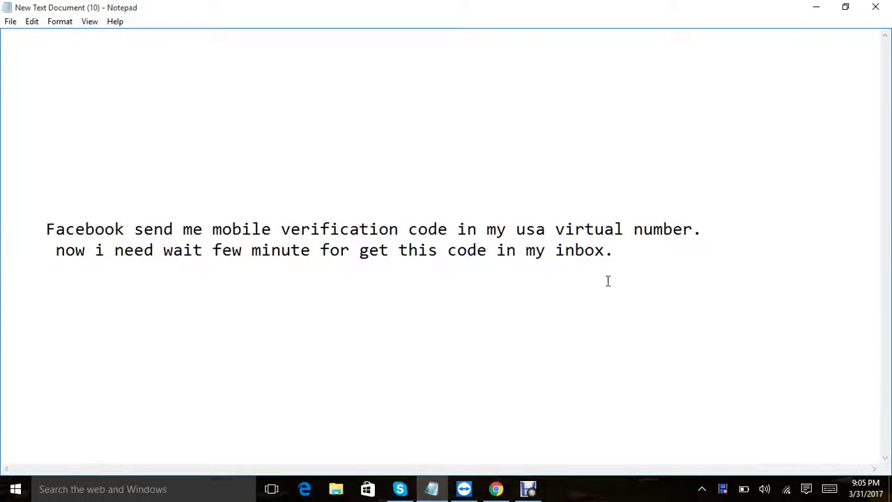
key("Return")
type("yes i get code ins")
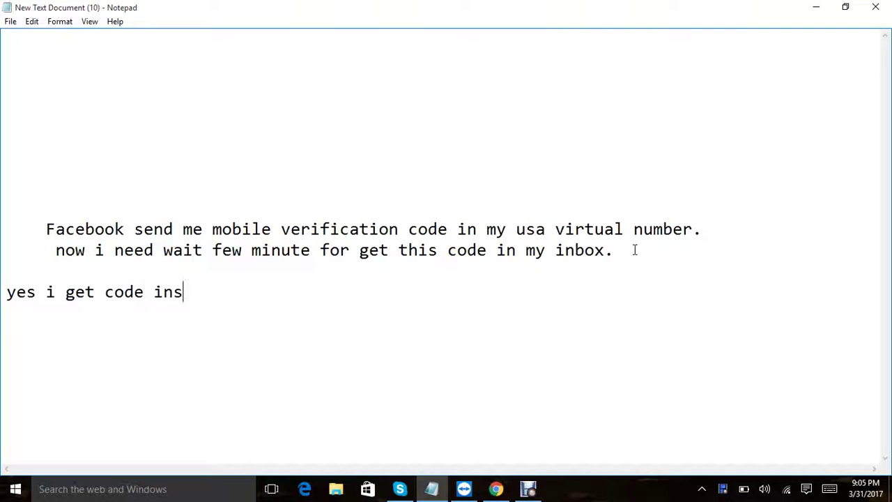
type("tant and my f")
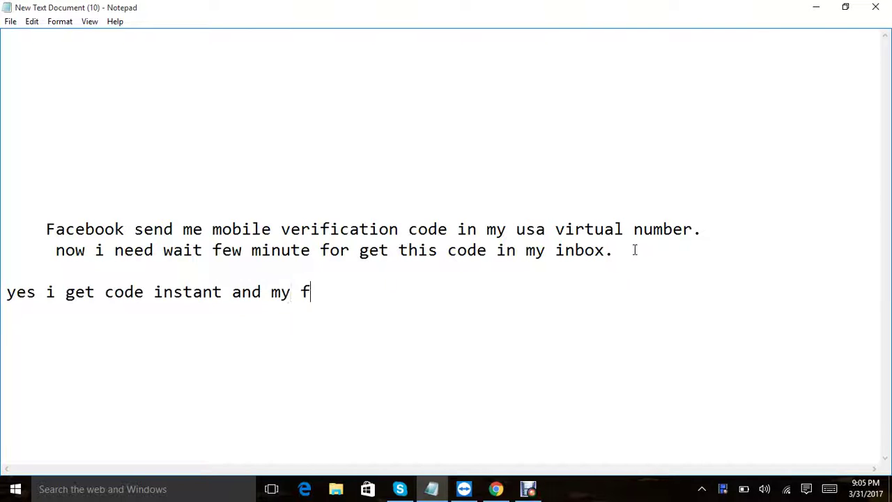
type("acebook ")
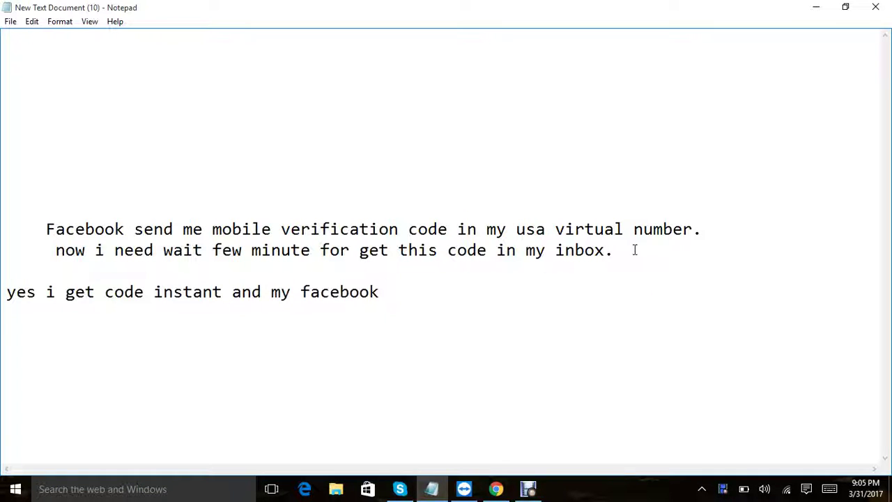
type("comfirm")
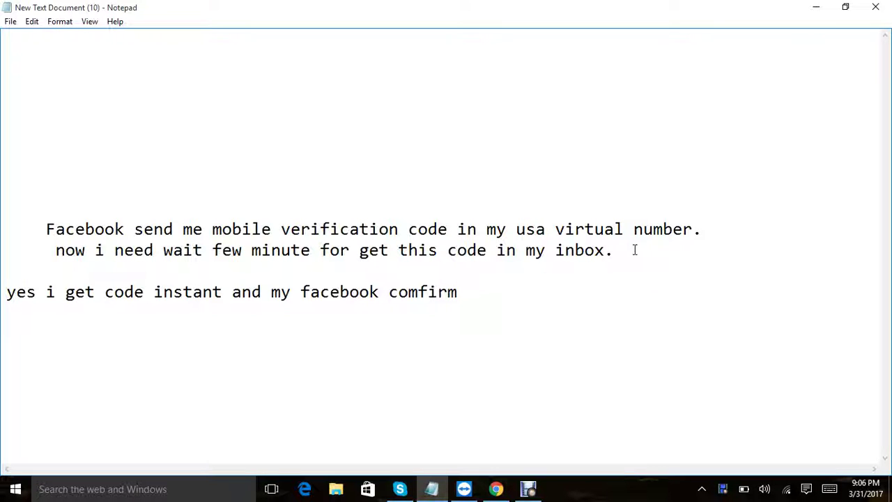
type("ed")
key("ctrl+a")
key("BackSpace")
Step: Note that the number supports Instagram, Twitter, PayPal, Coinbase, Circle and other companies
key("Return")
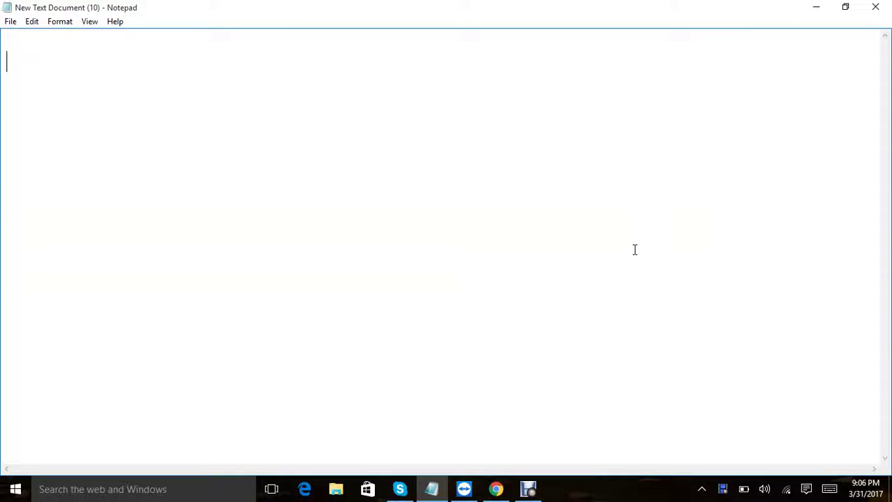
type("this nu")
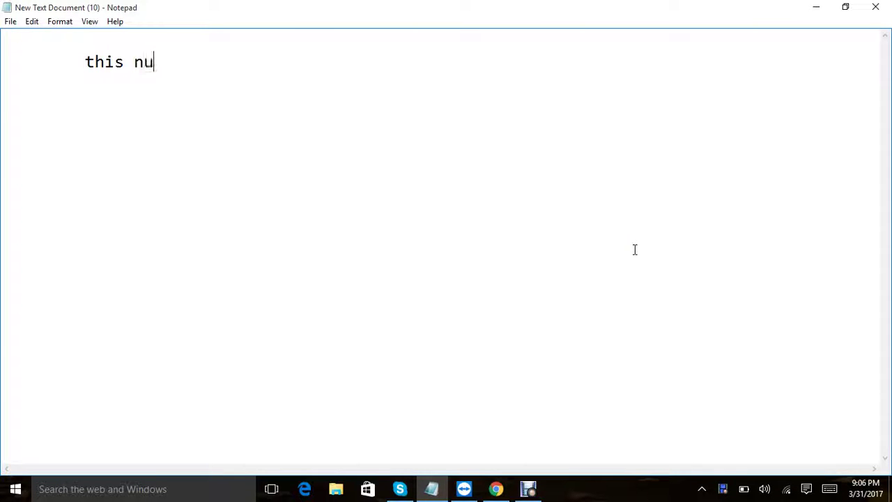
type("mber sup")
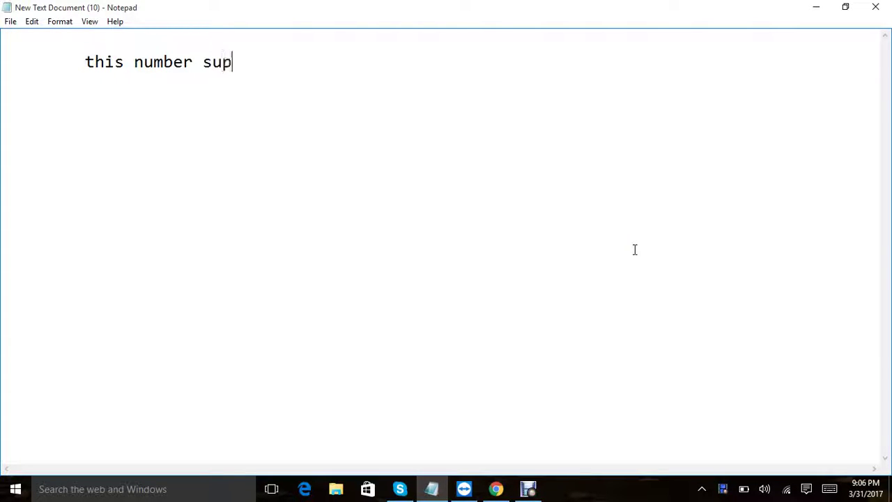
type("port ( instagram")
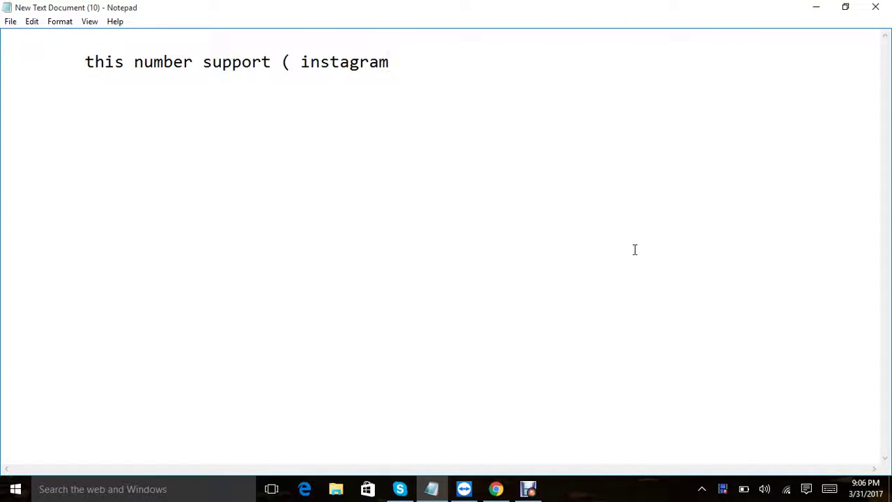
type(",twitter")
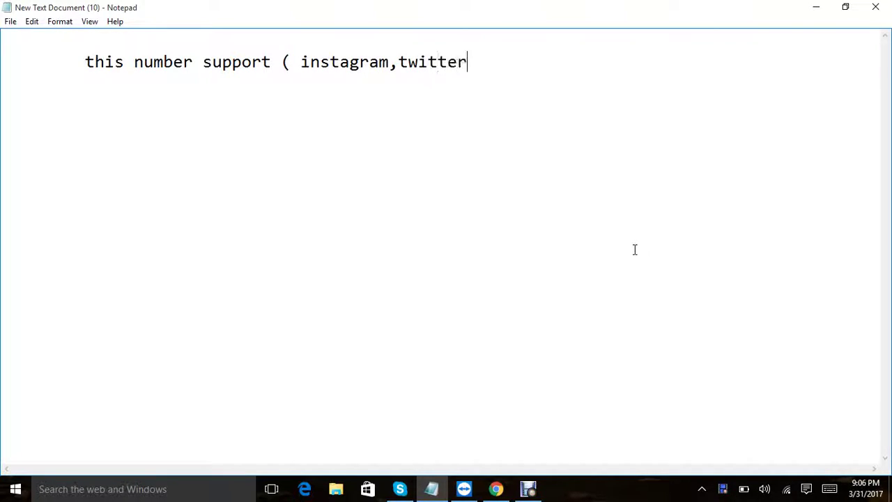
type(",paypal")
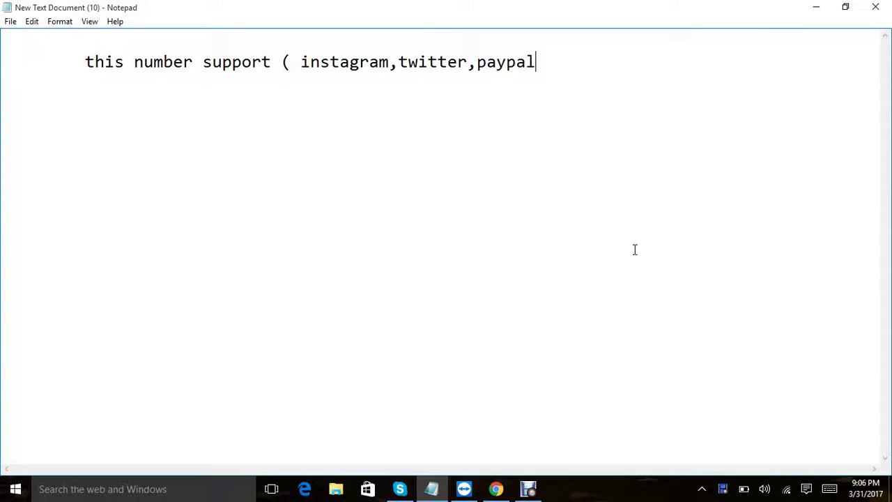
type(",coinbase")
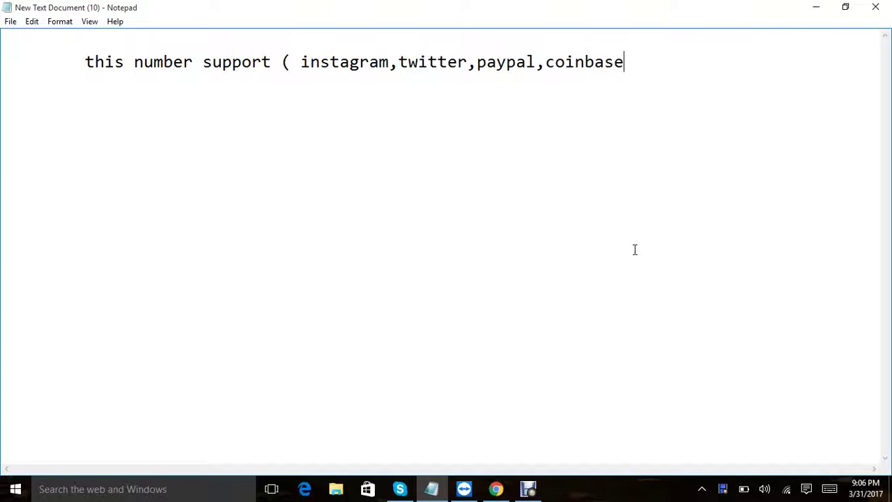
type(",circle,")
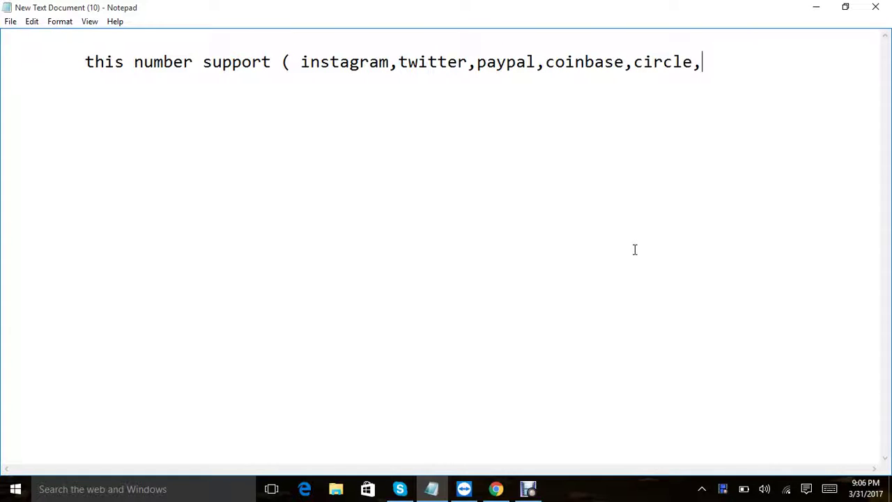
type("and other ")
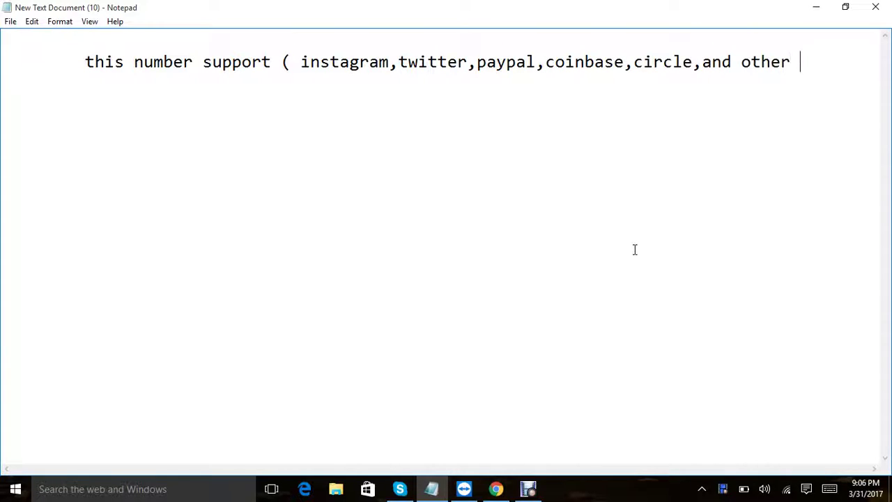
type("compa")
key("BackSpace")
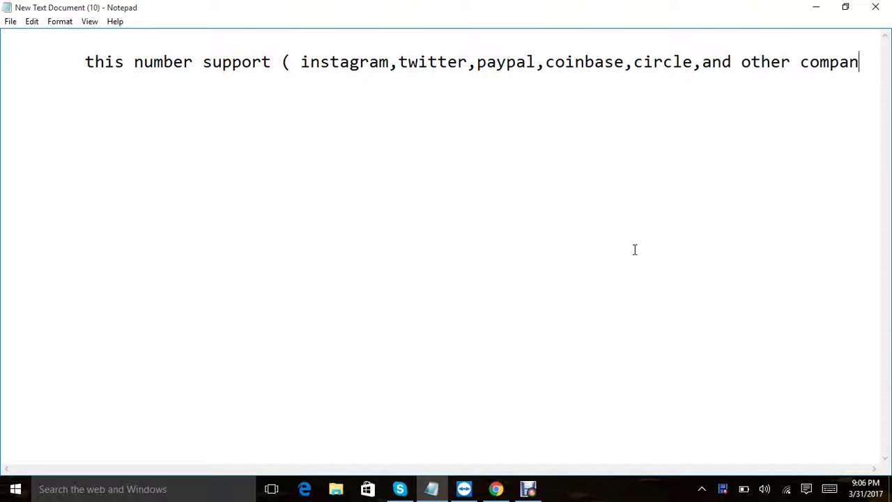
type("y)")
Step: Add that Google, Yahoo, WhatsApp and Microsoft aren't supported, then clear the note
key("Return")
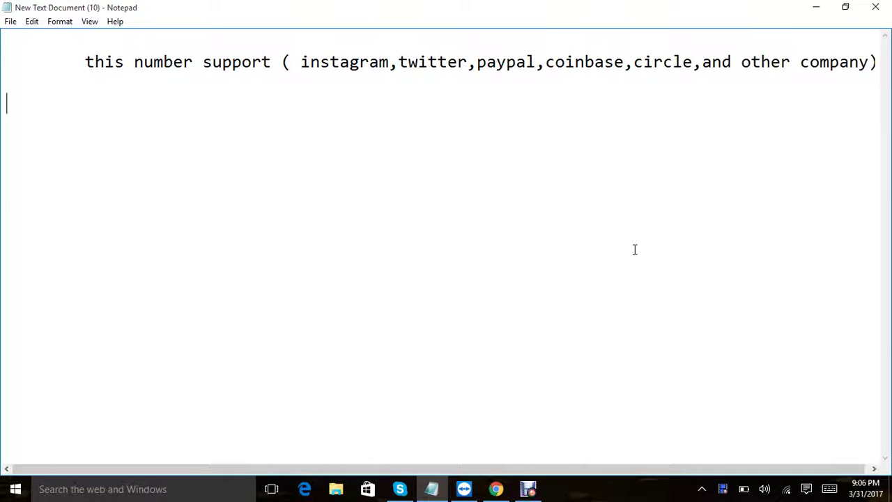
type("but min")
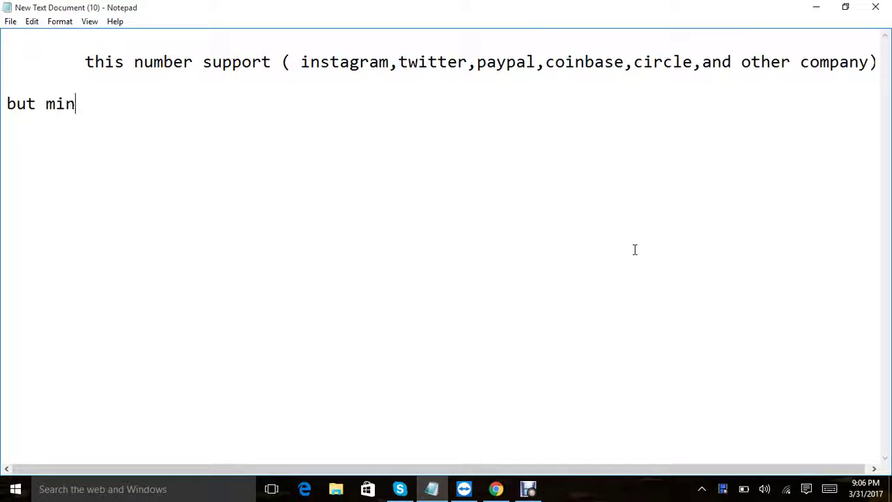
type("d it this numb")
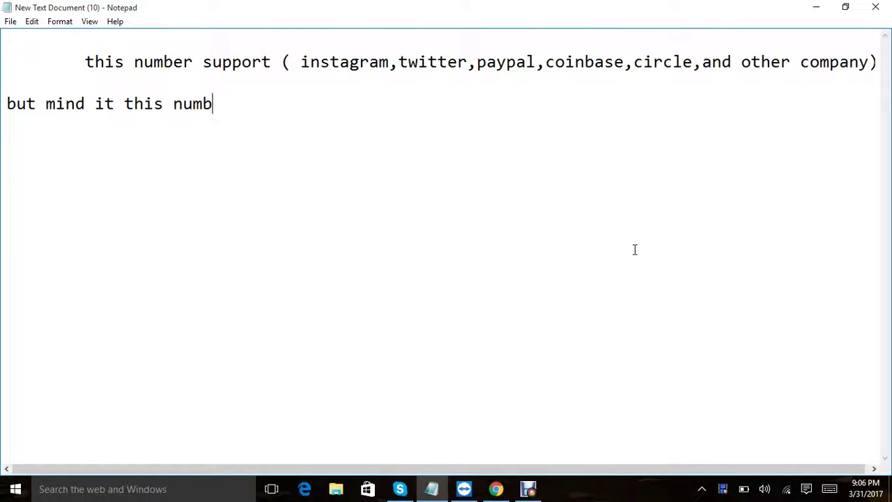
type("er not sup")
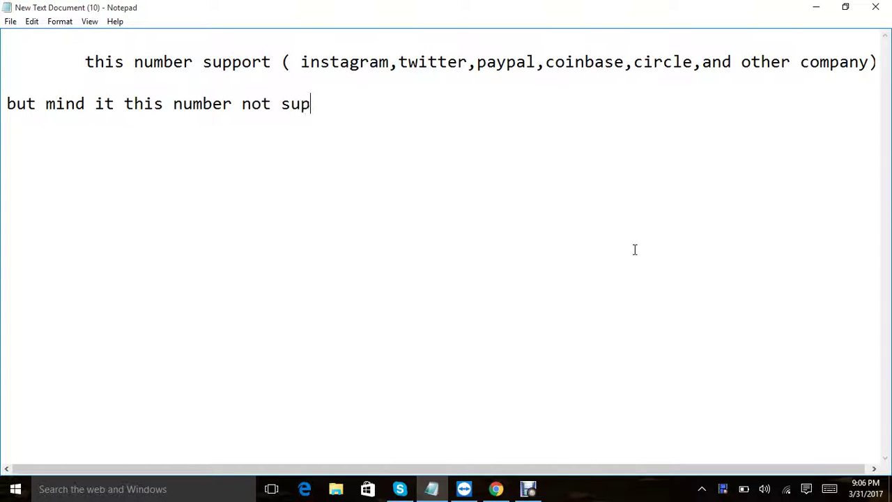
type("potred")
key("BackSpace")
key("BackSpace")
key("BackSpace")
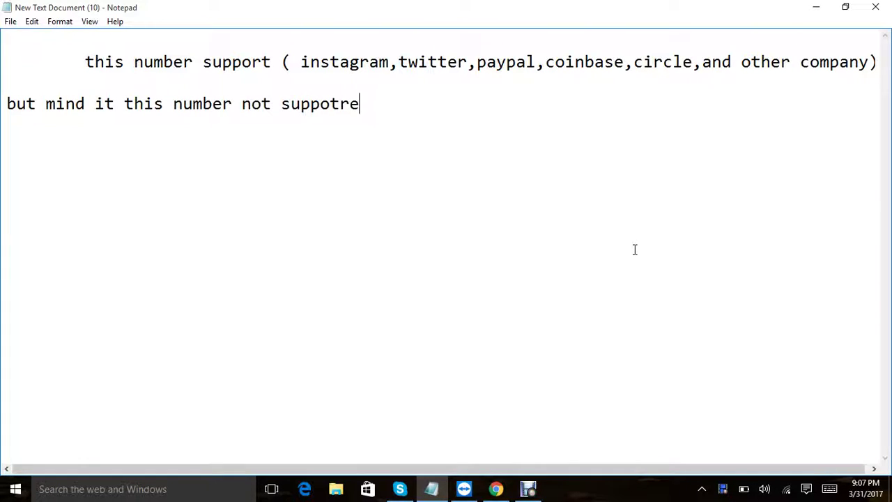
type("rted (google,yaho")
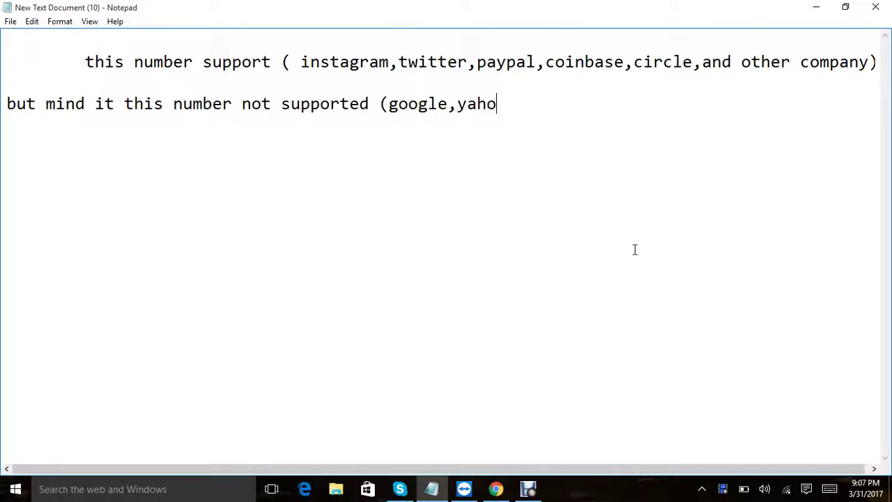
type("o,whatsapp")
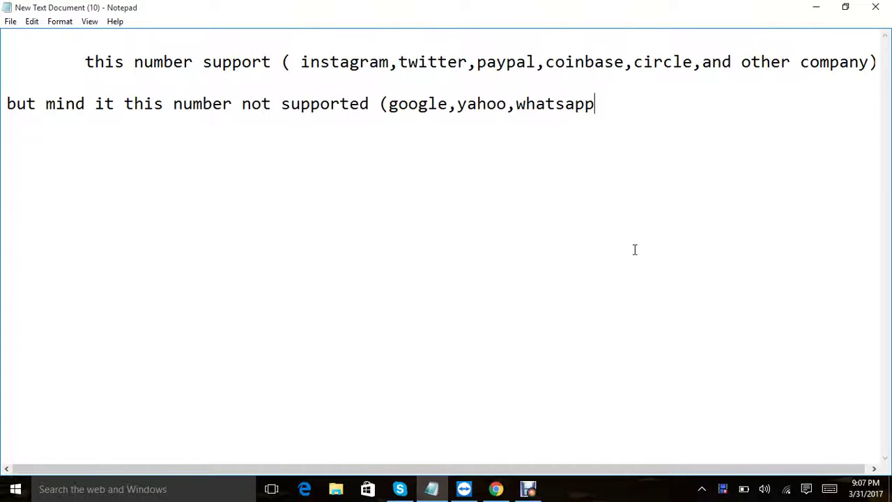
type(",microso")
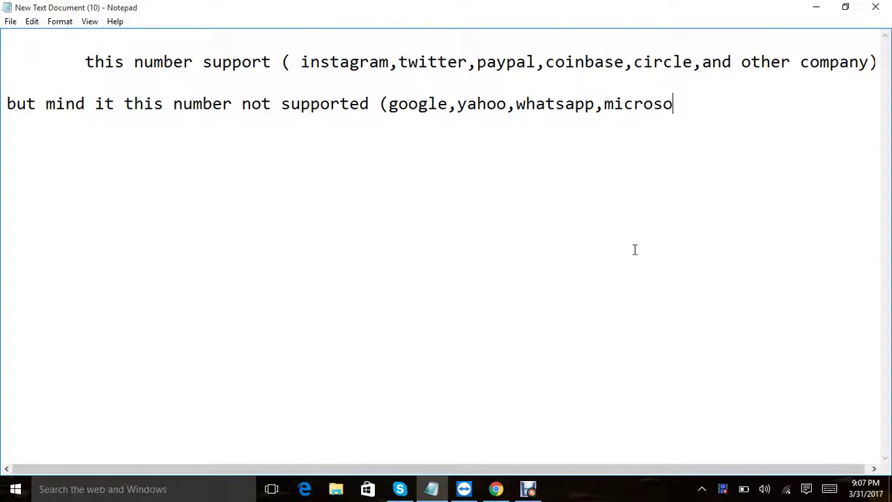
type("ft).")
key("ctrl+a")
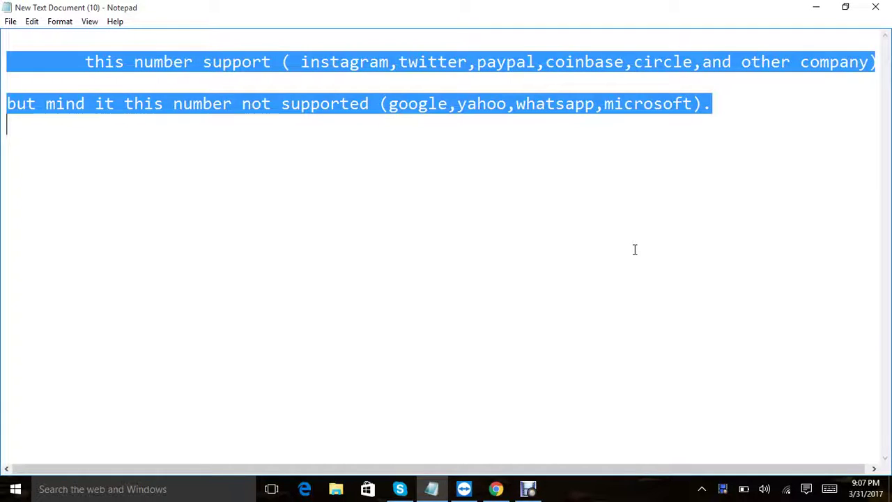
key("BackSpace")
key("Return")
key("Return")
key("Return")
key("Return")
key("Return")
key("Return")
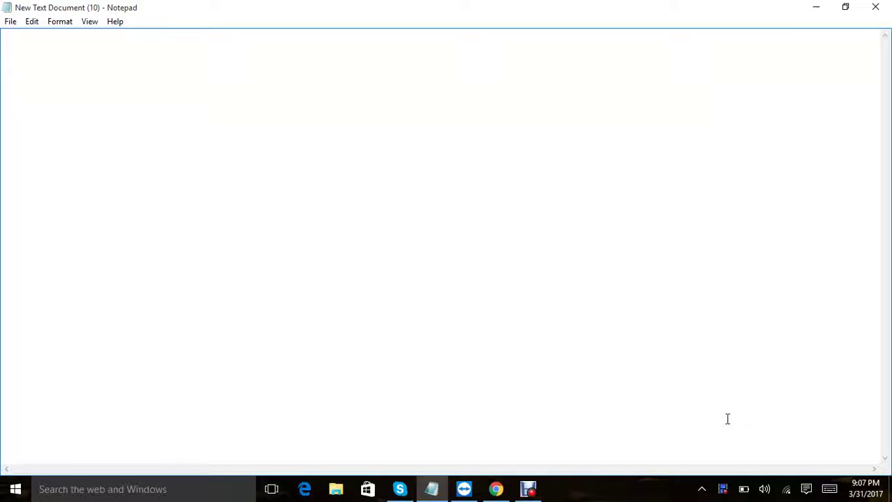
left_click(496, 489)
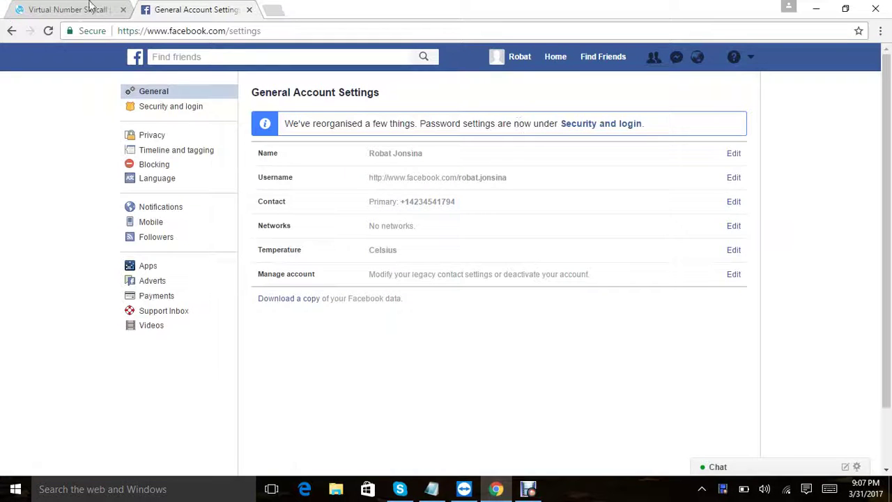
Step: Return to the SkyCall account tab and expand the SMS Service menu
left_click(85, 8)
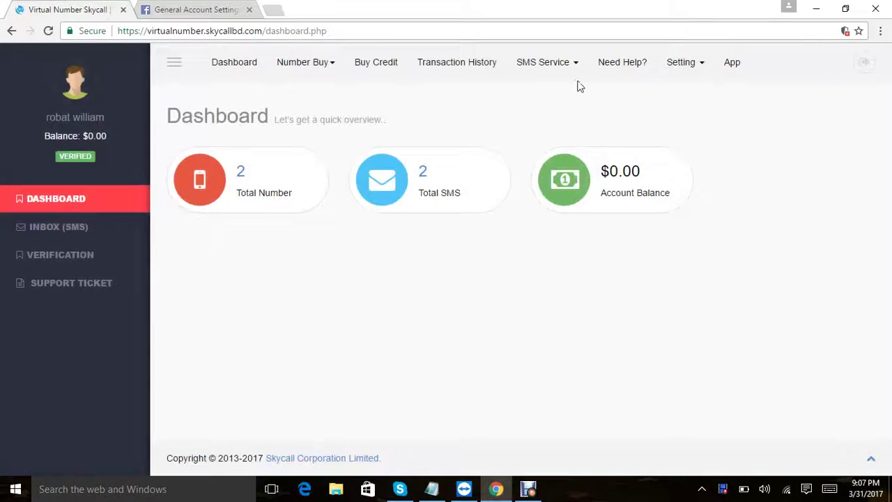
left_click(563, 64)
Step: Open Bulk SMS Report and Bulk SMS in new tabs and view the Send Bulk SMS form
right_click(571, 146)
left_click(585, 151)
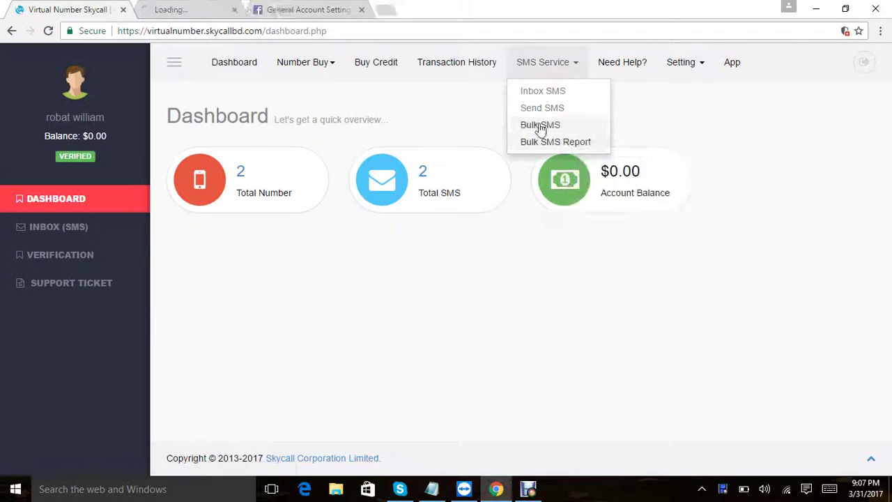
right_click(536, 126)
left_click(553, 132)
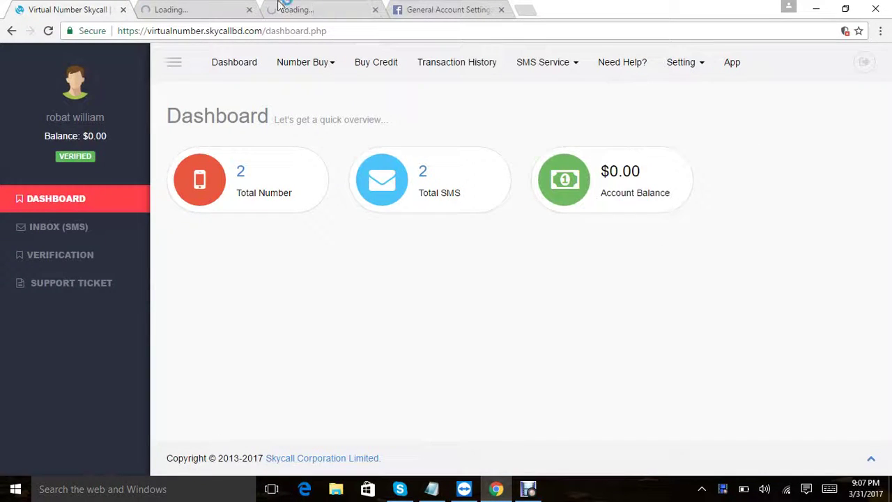
left_click(205, 9)
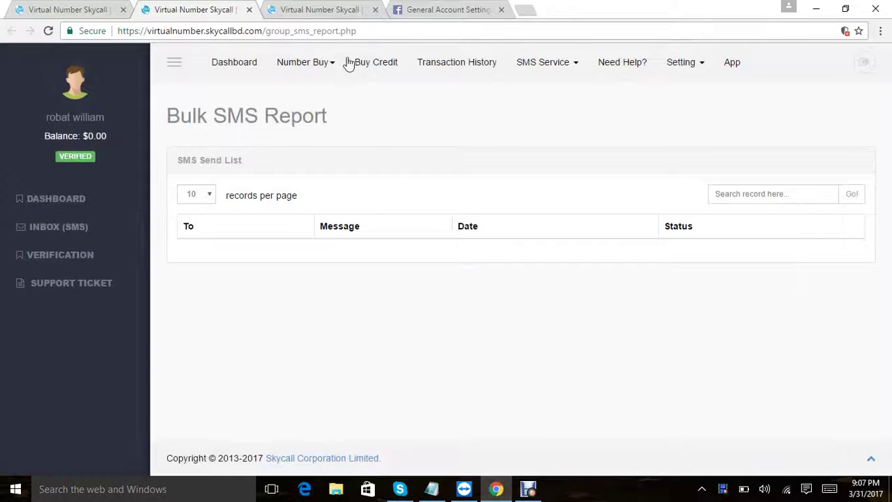
left_click(291, 9)
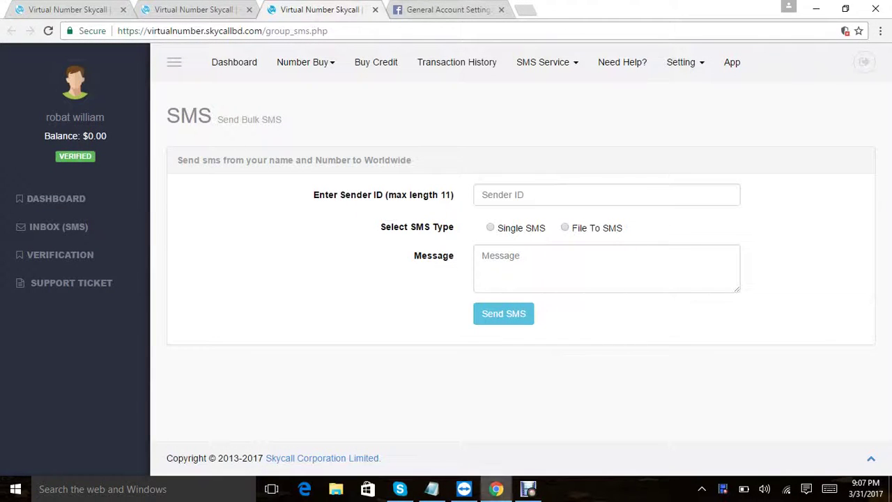
left_click(400, 488)
left_click(404, 488)
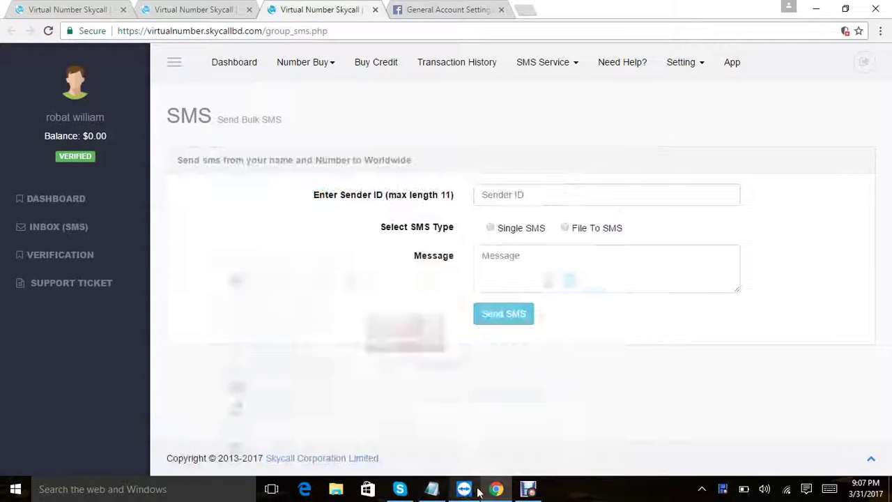
Step: Add the indented note "You can send sms worldwide with your name and company name."
left_click(431, 488)
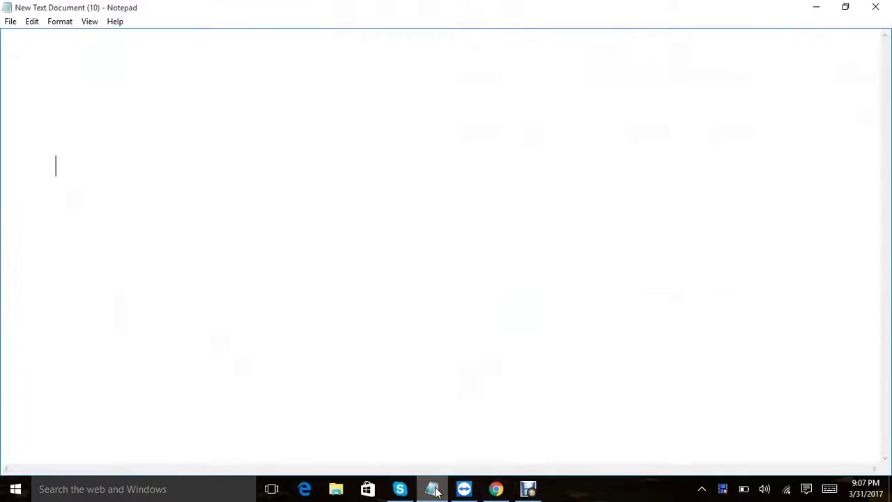
key("Return")
key("Tab")
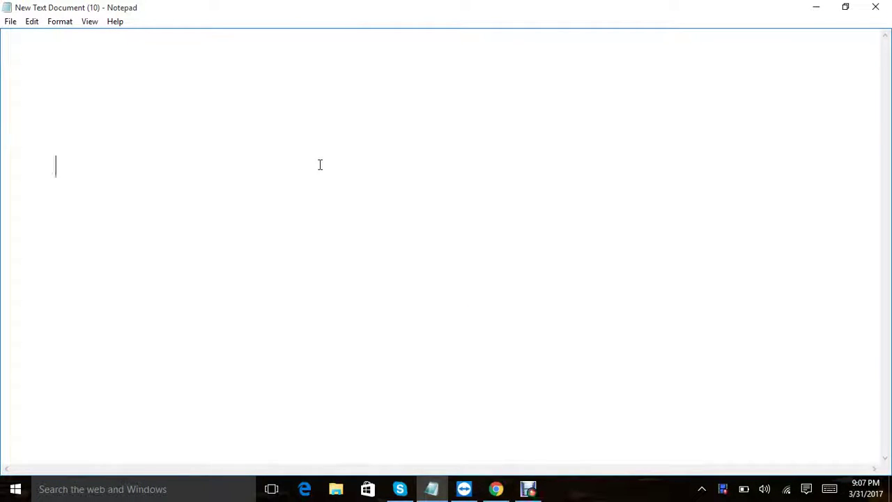
type("You can")
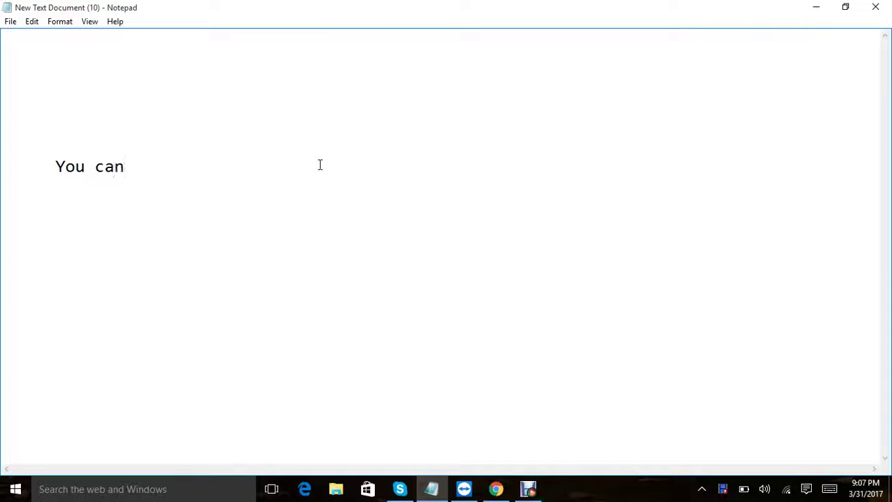
type(" send sms ")
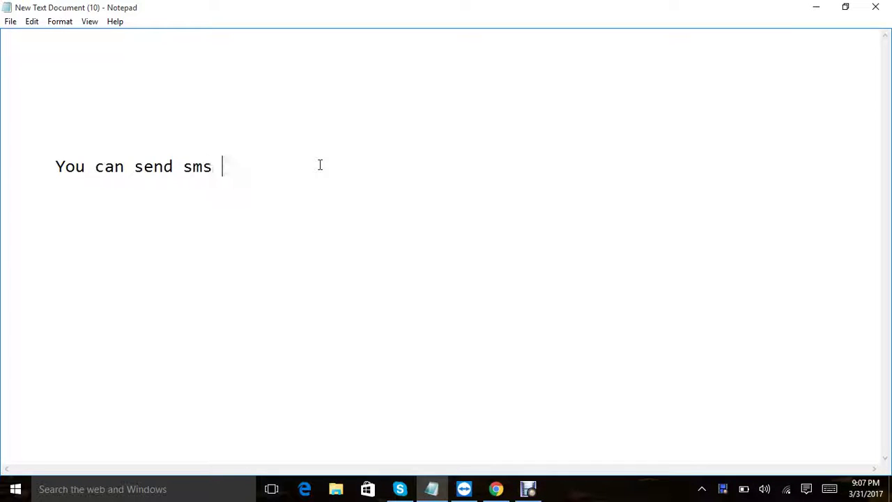
type("worldi")
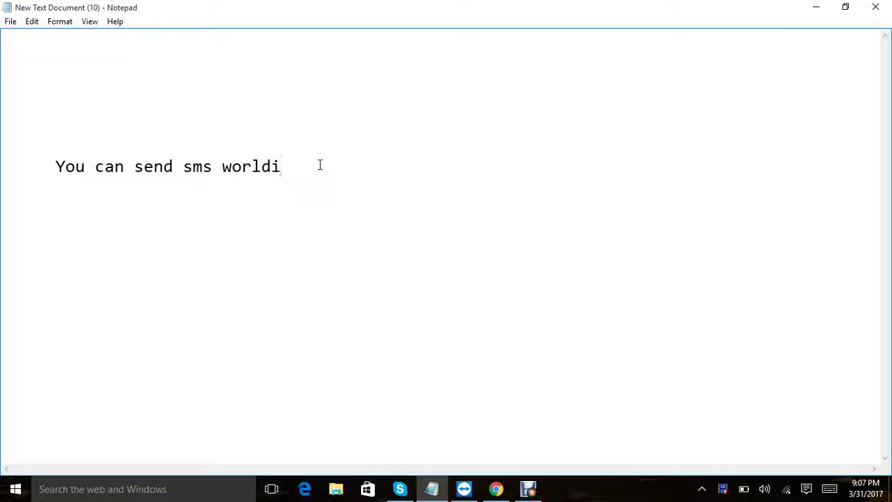
key("BackSpace")
type("wide")
type(" us")
key("BackSpace")
key("BackSpace")
type("wity")
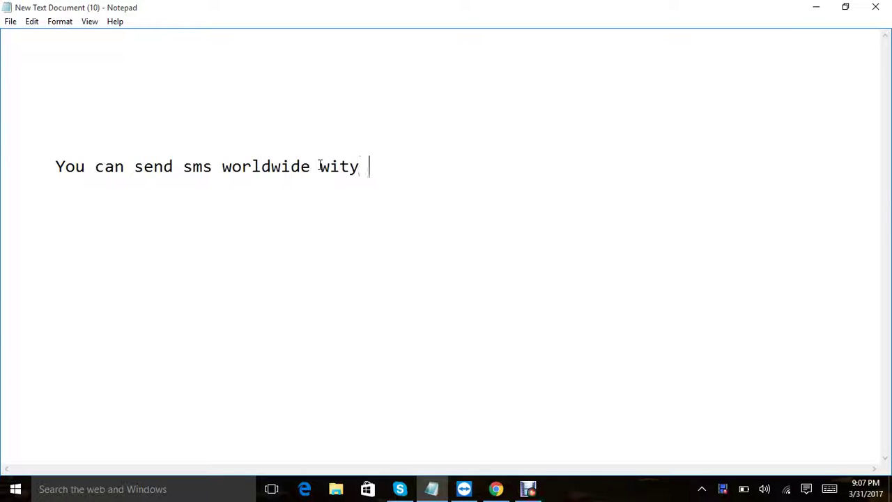
key("BackSpace")
key("BackSpace")
type("h you")
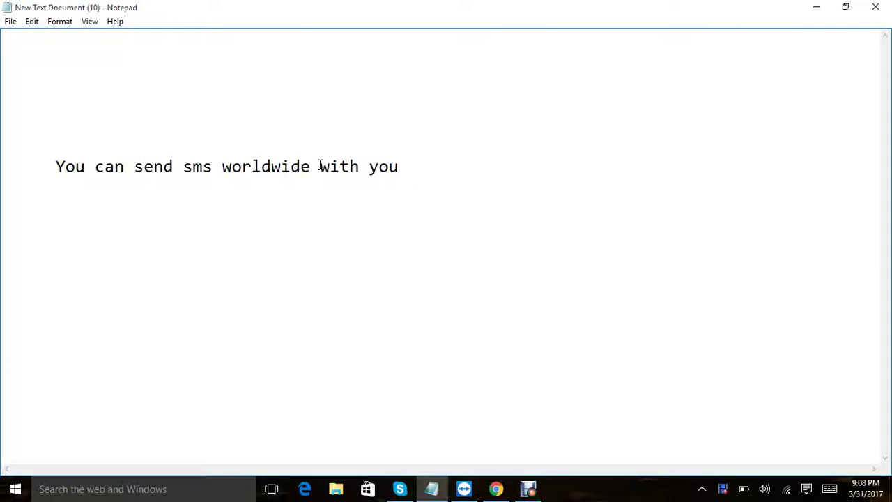
type("r name a")
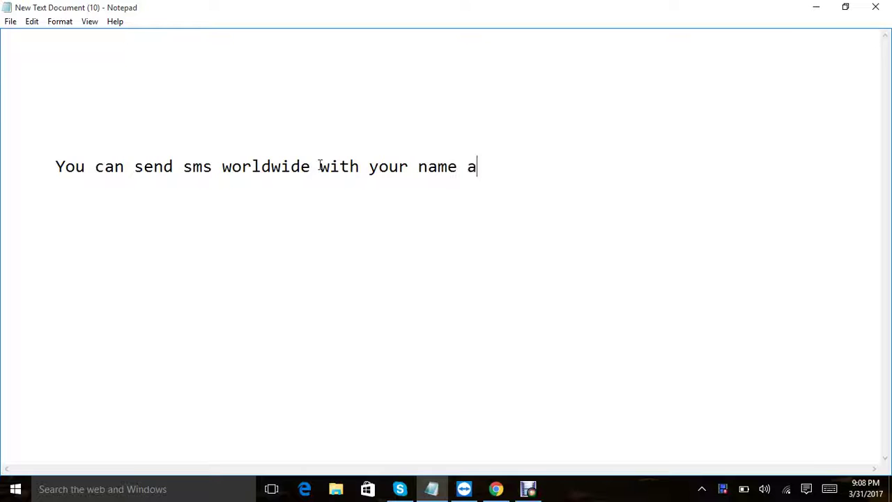
type("nd compa")
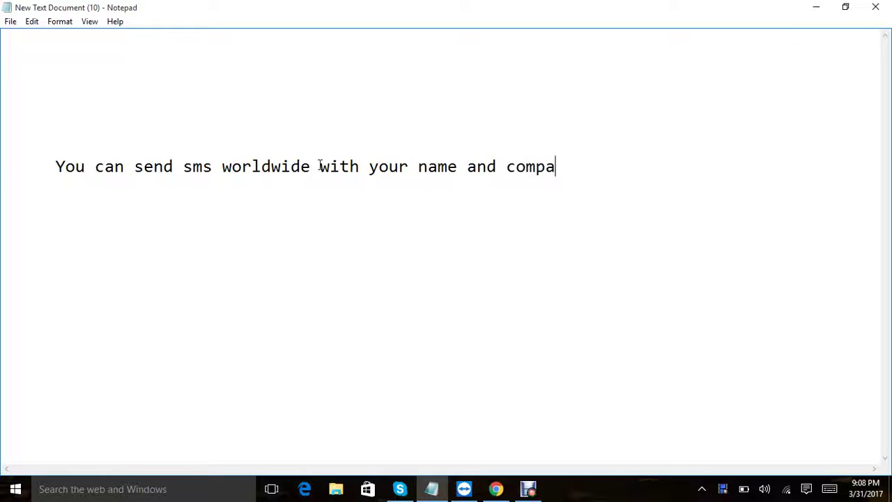
type("ny name.")
key("Return")
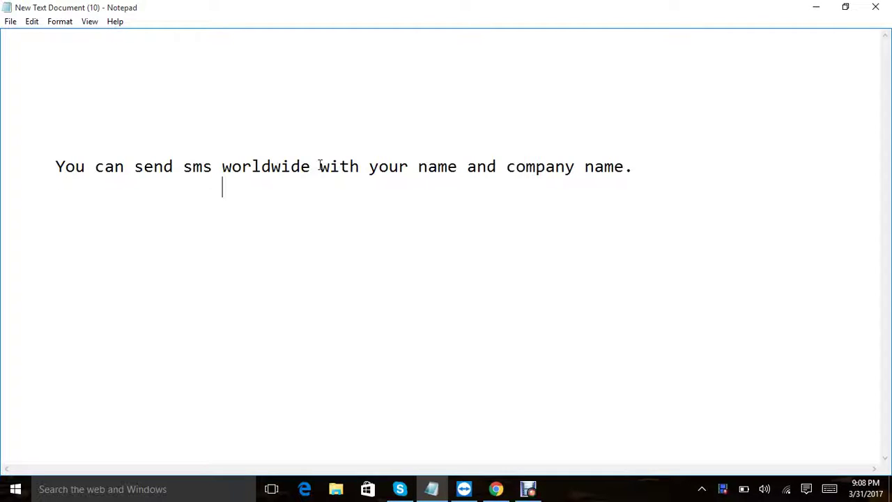
left_click(495, 488)
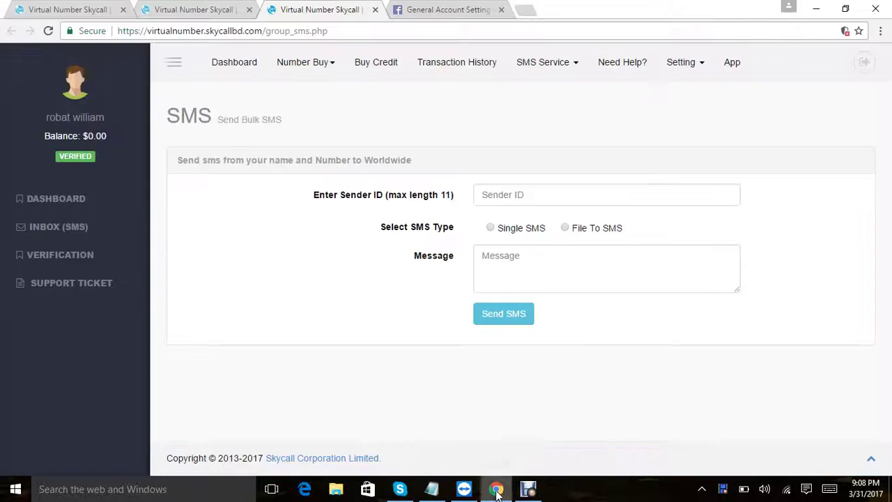
Step: Enter sender ID 'robat', choose Single SMS, and fill in a +1 recipient number
left_click(517, 196)
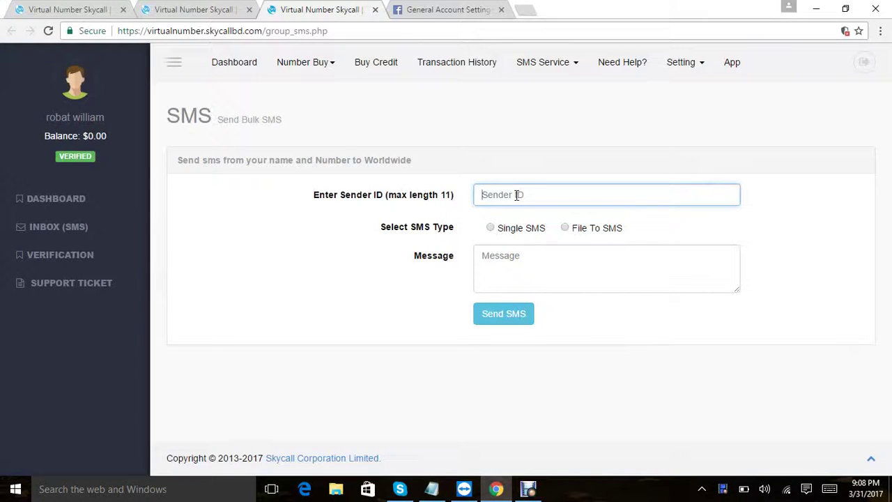
type("robat")
left_click(490, 228)
left_click(504, 255)
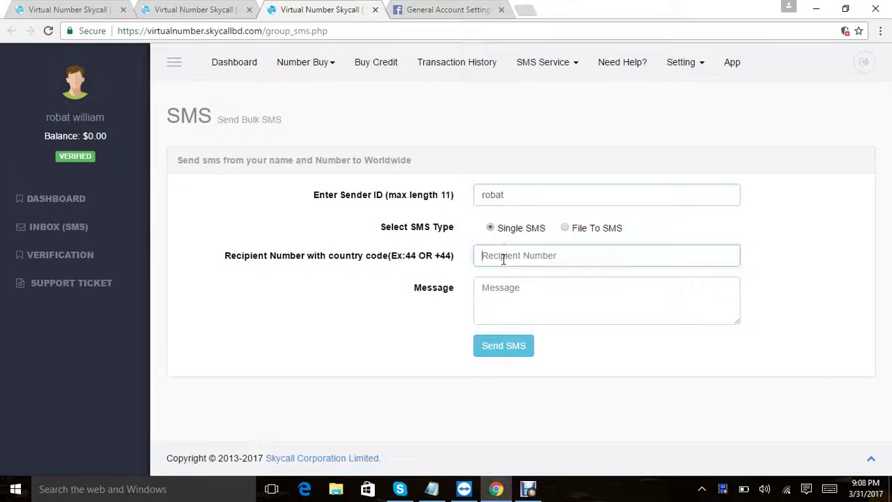
type("+12")
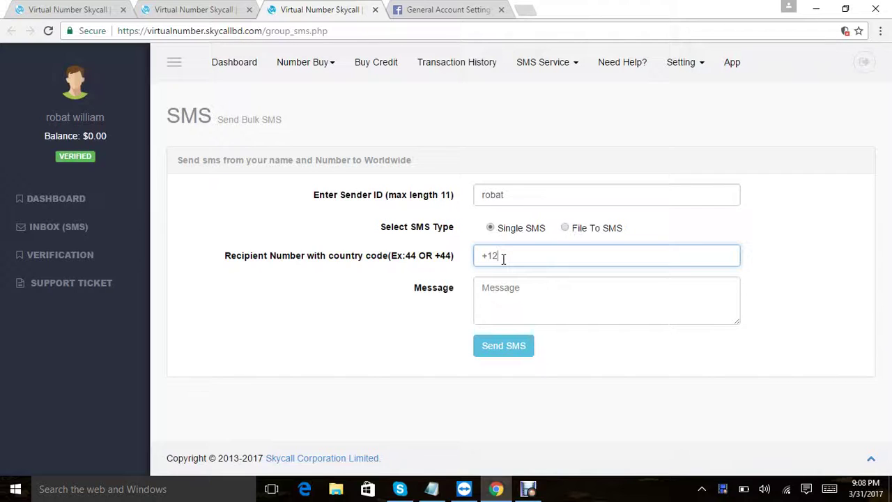
key("BackSpace")
key("BackSpace")
left_click(500, 259)
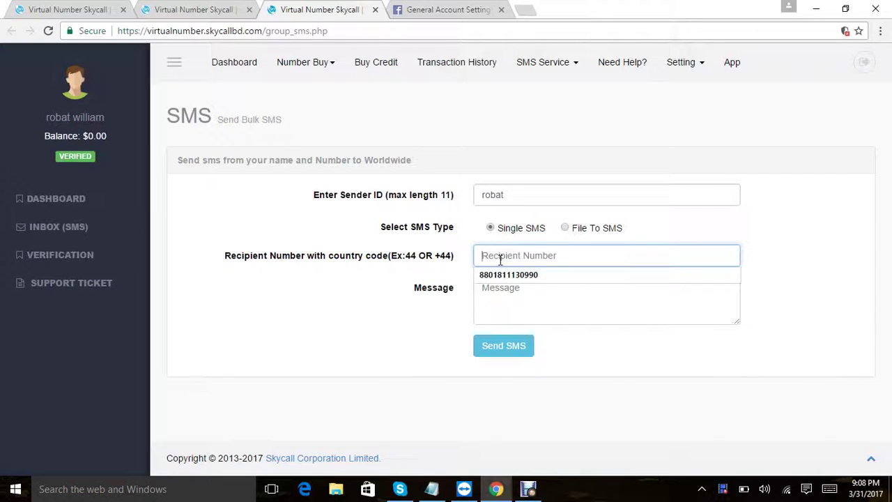
left_click(545, 297)
left_click(533, 256)
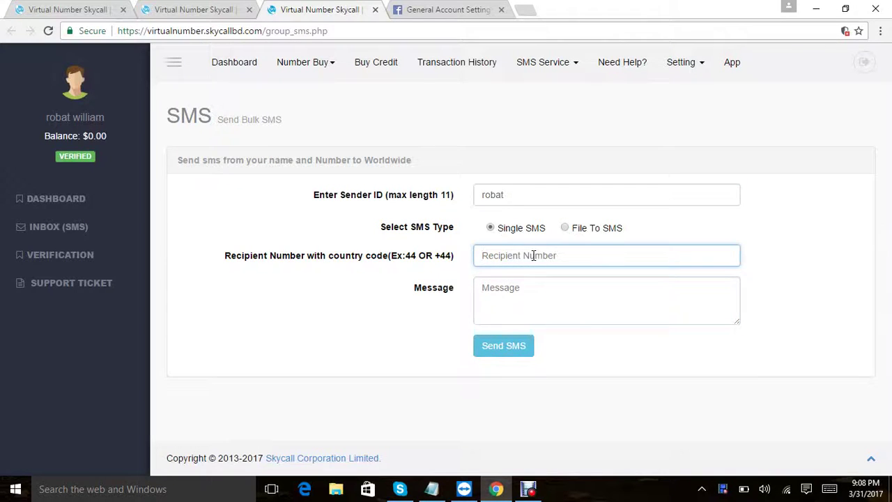
Step: Send the message "Hello how are you.", which fails with "SMS Send Not Successful."
left_click(535, 281)
type("Hello")
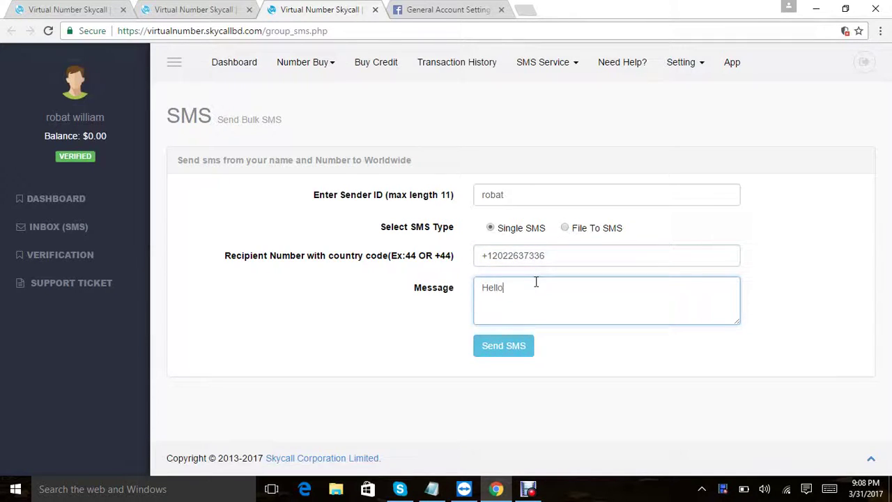
type(" how are you.")
left_click(511, 354)
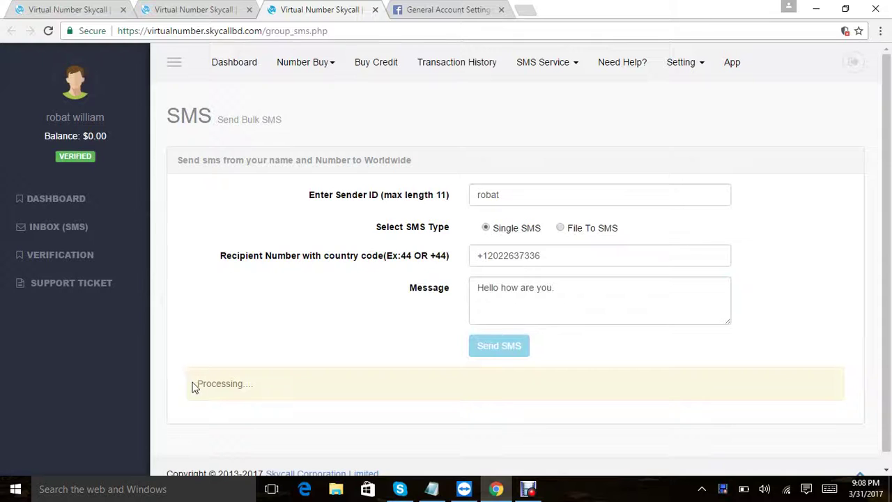
left_click_drag(196, 383, 313, 382)
left_click(308, 384)
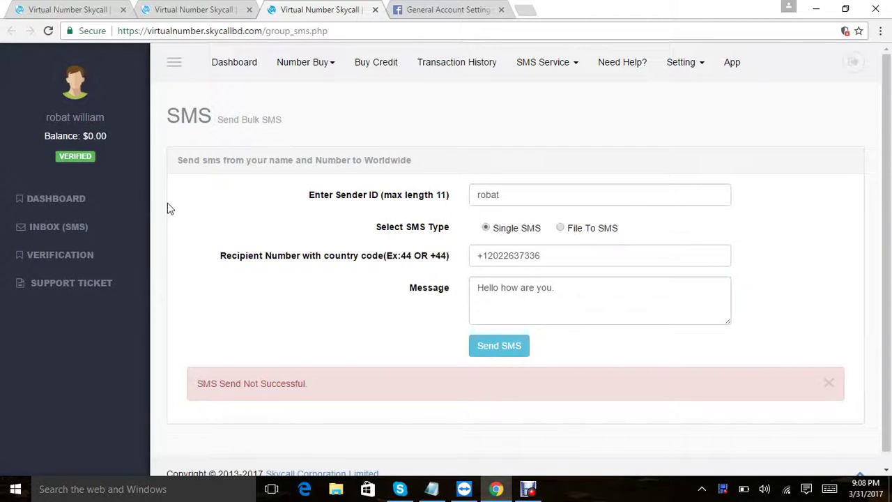
left_click(230, 64)
Step: In Notepad, note "my credit is low." and then delete all the notes
mouse_move(432, 488)
left_click(438, 399)
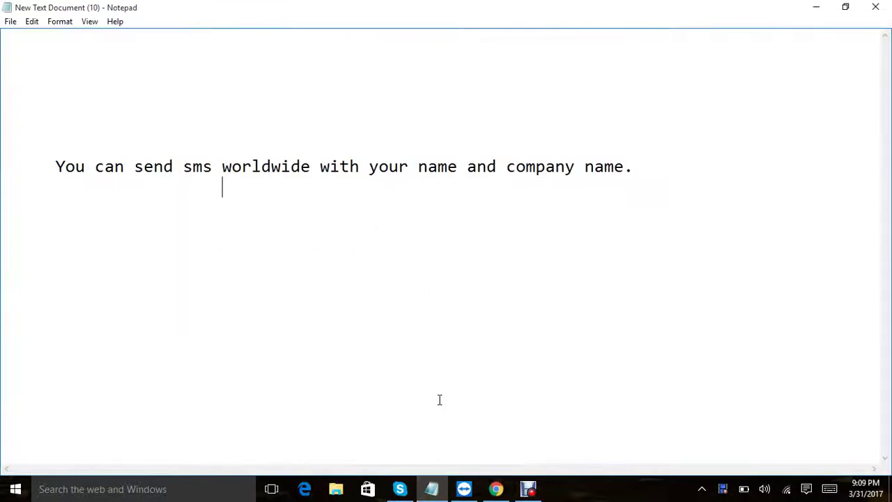
type("my credit is low.")
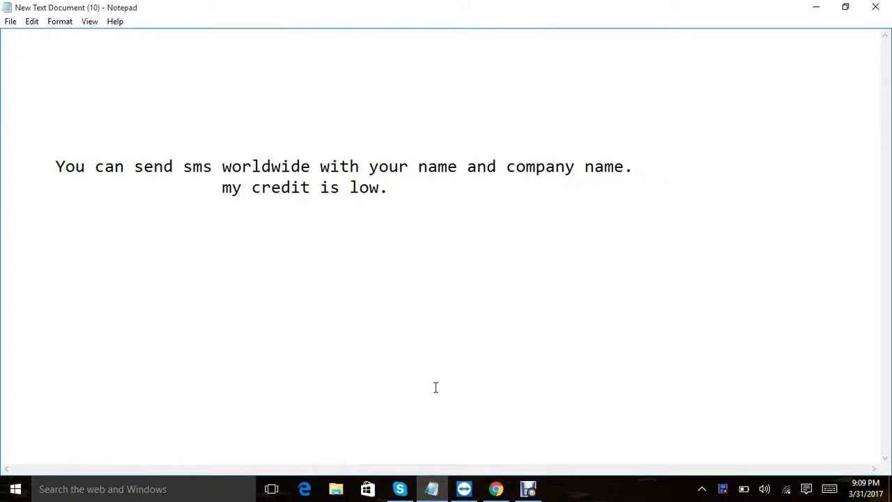
key("ctrl+a")
key("Delete")
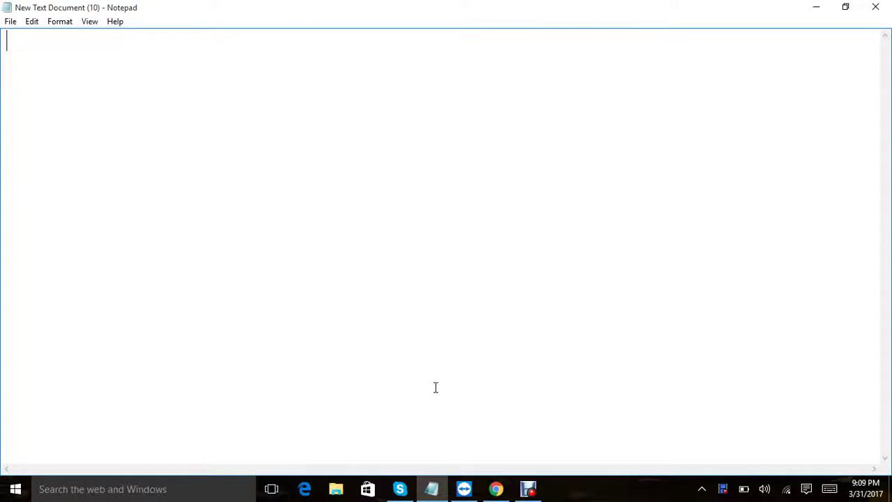
Step: Write the indented line "Ok Thanks for watching my vedio", then clear it
key("Return")
key("Return")
key("Return")
key("Return")
key("Return")
key("Tab")
type("Ok Thanks ")
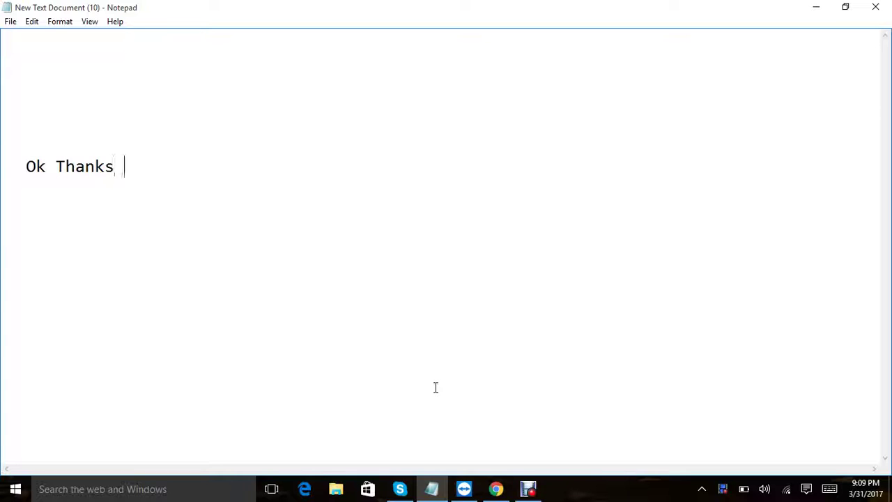
type("for watch")
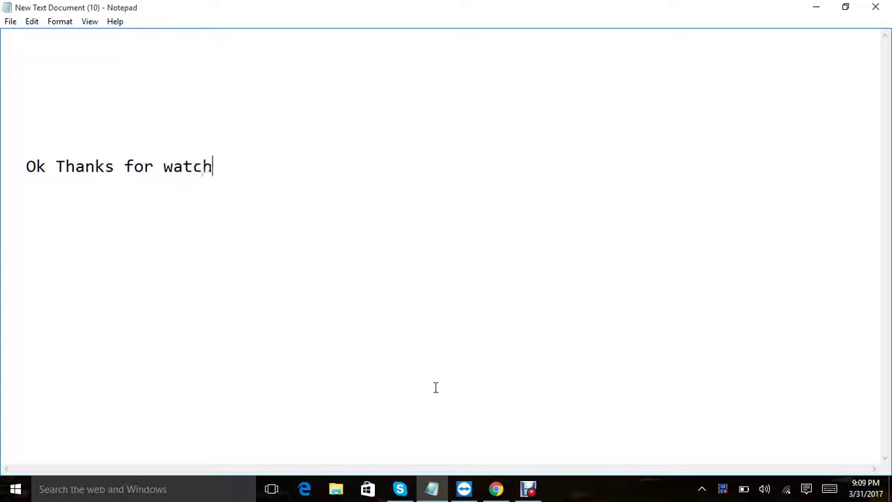
type("ing my ")
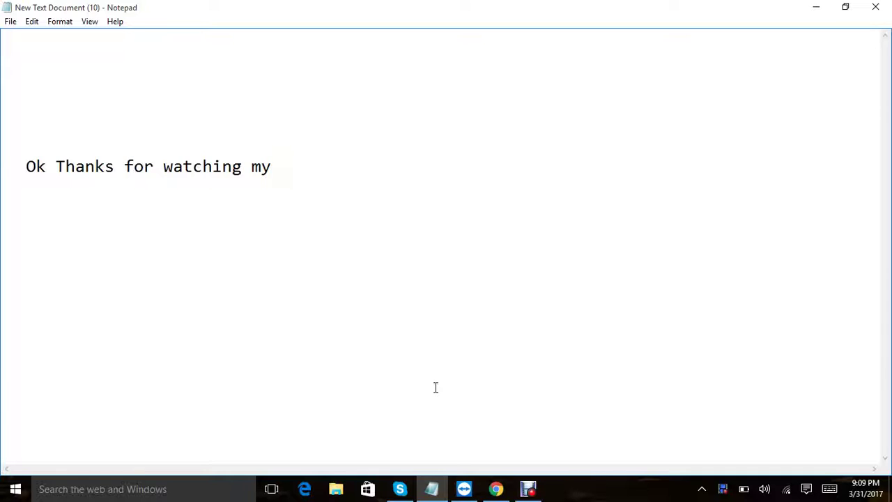
type("vedio")
key("ctrl+a")
key("BackSpace")
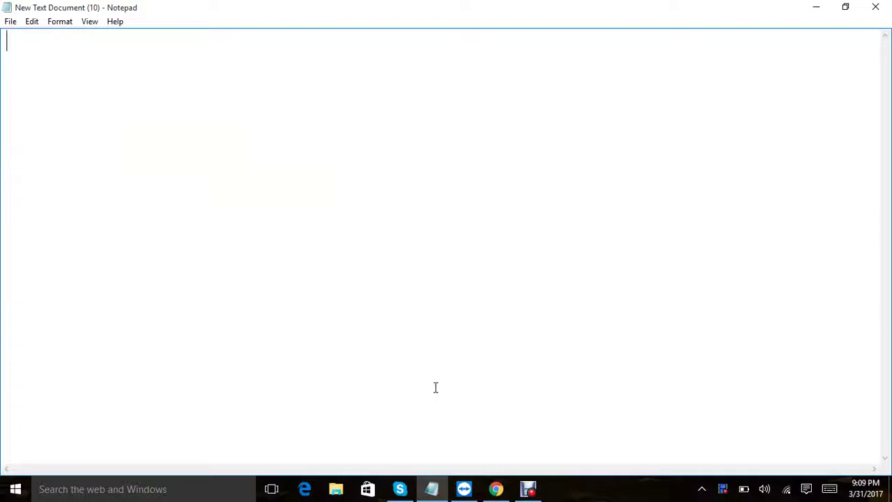
Step: Type the closing line "If you feel this is usefull please subscribe"
key("Return")
key("Return")
key("Return")
key("Return")
type("If you")
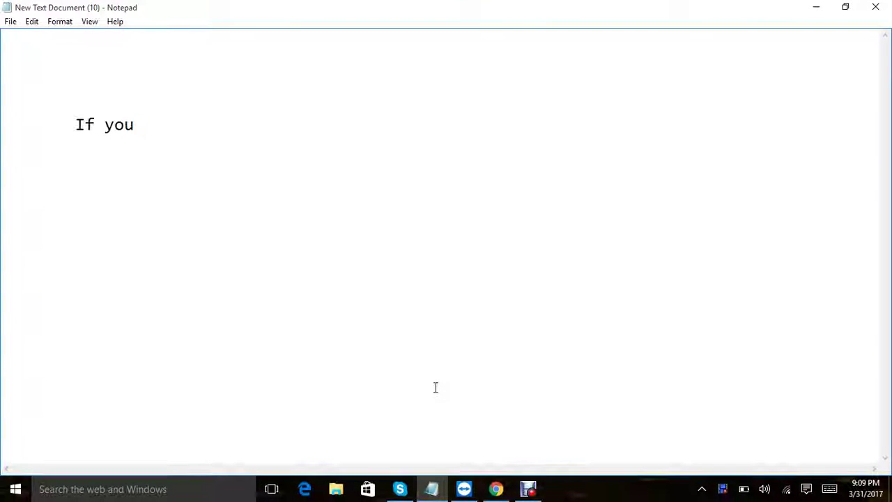
type("feel this is")
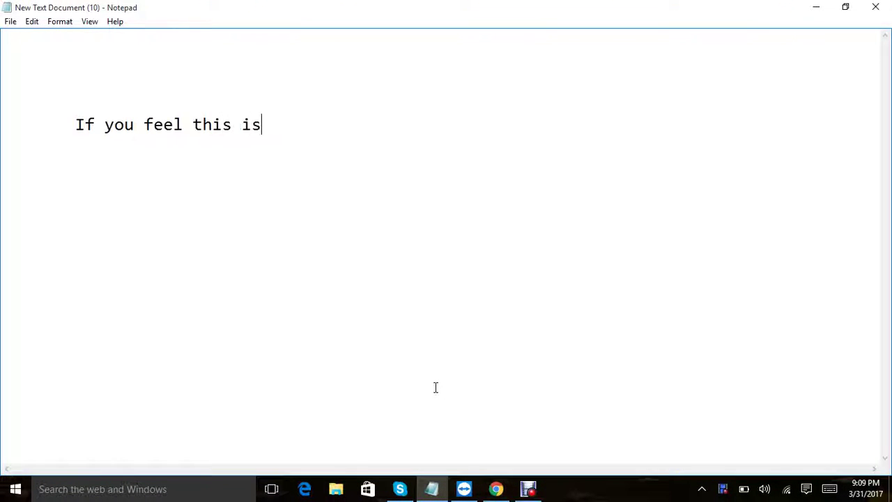
type(" usefull")
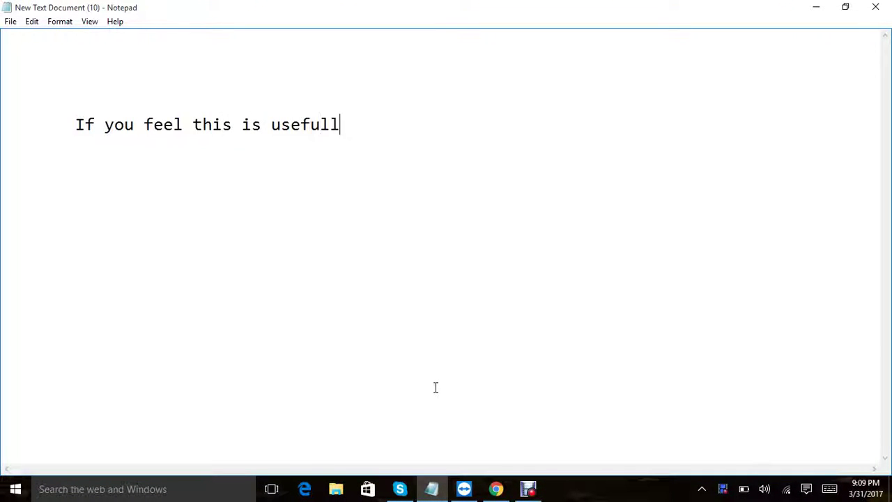
type(" v")
type("please ")
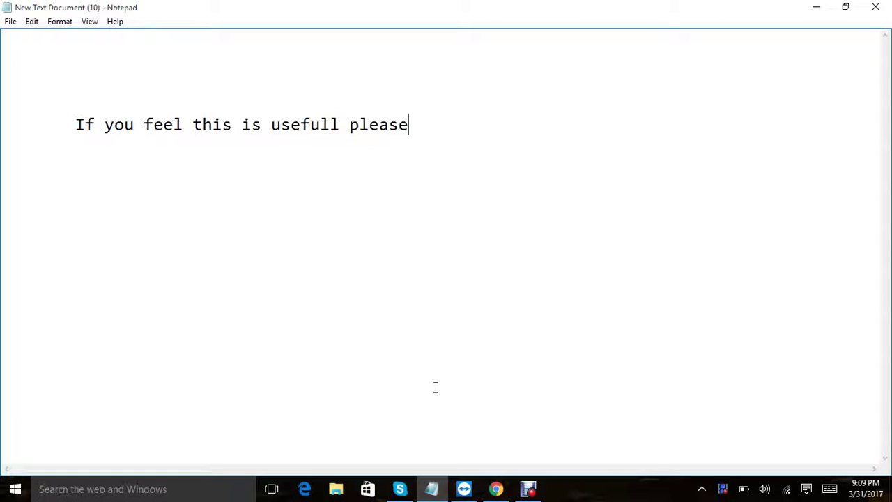
type("suv")
key("BackSpace")
type("bscribe")
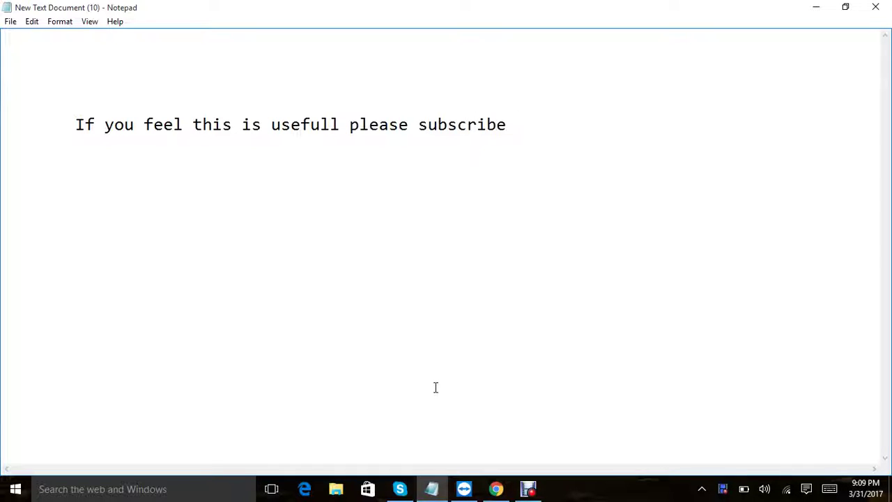
left_click(527, 488)
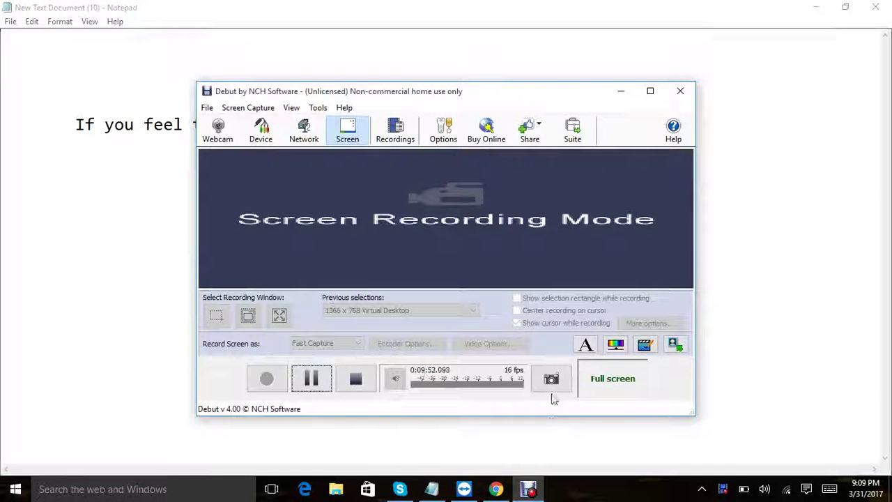